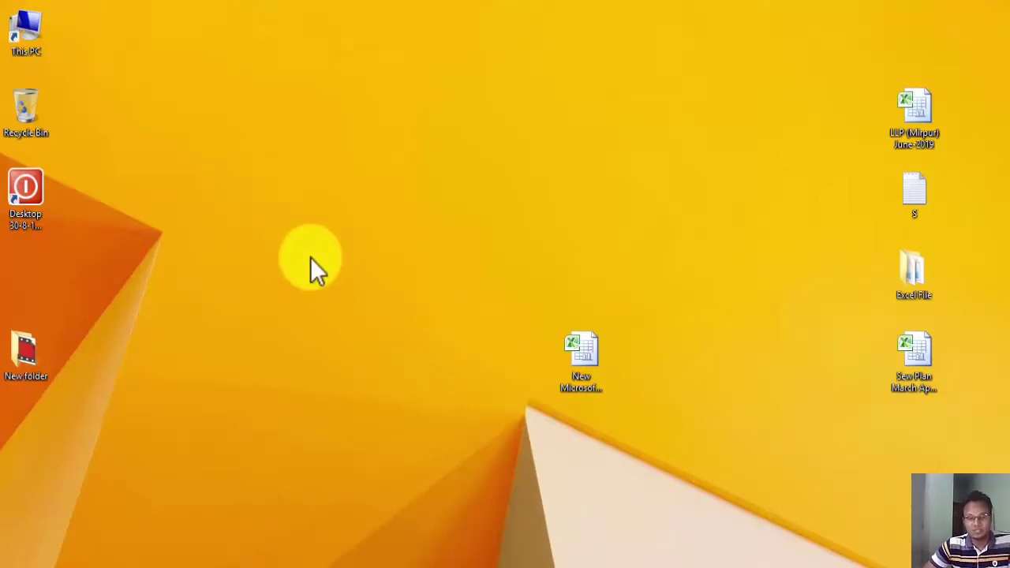
Bring up the workbook on Sheet2 and inspect order quantities D3, D4 and E9's cutting formula
click(484, 560)
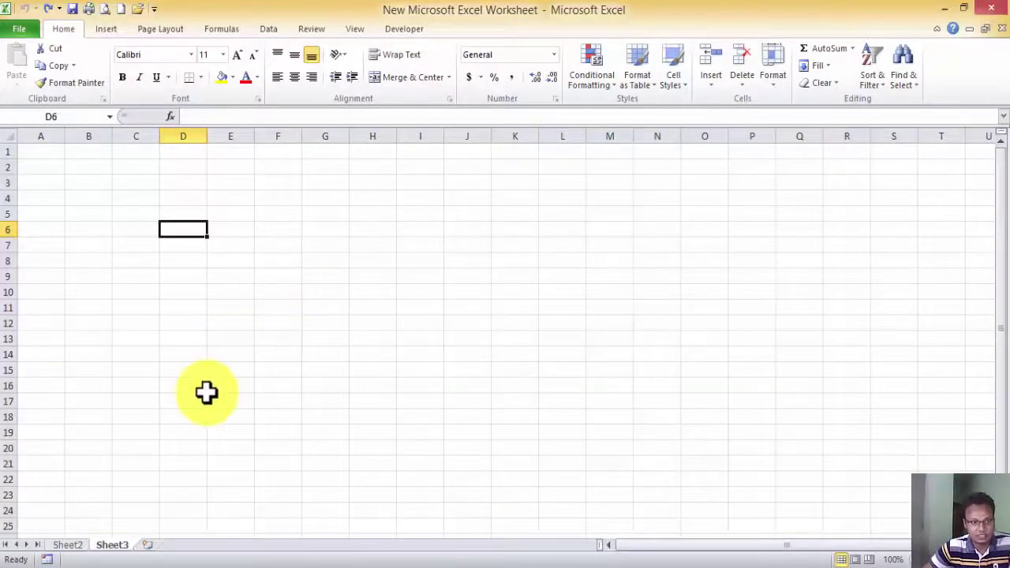
click(67, 545)
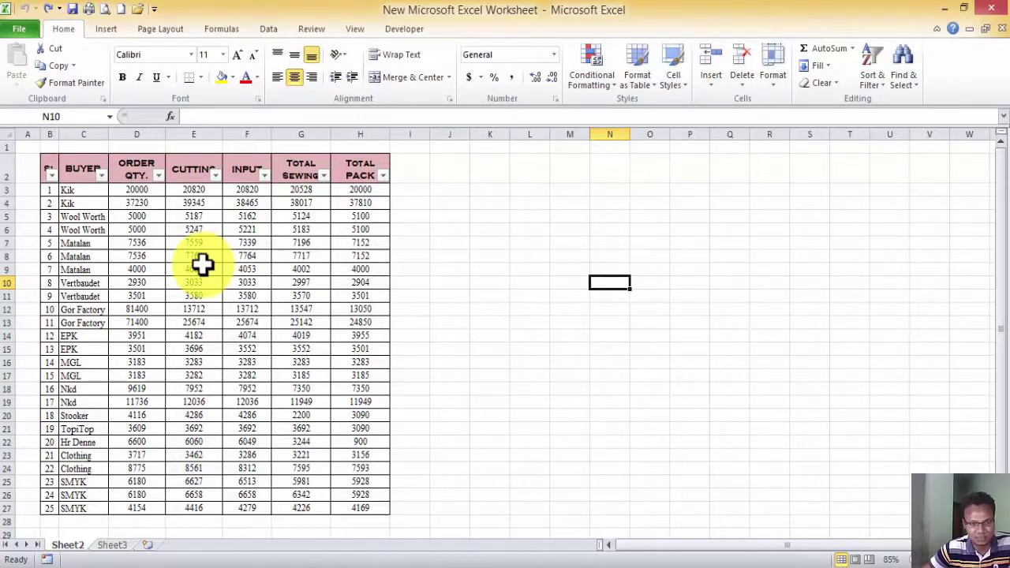
click(203, 270)
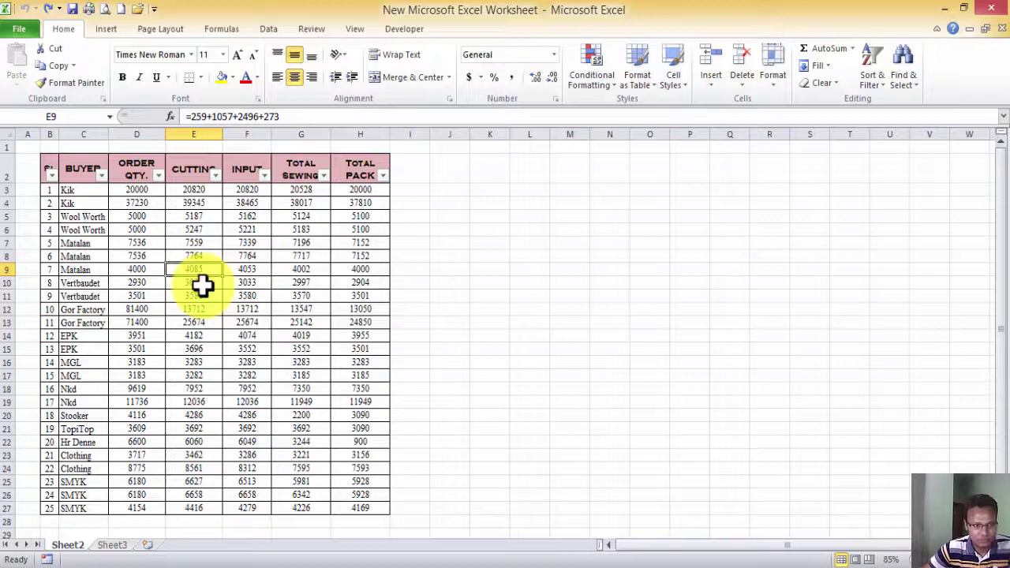
click(152, 192)
click(154, 203)
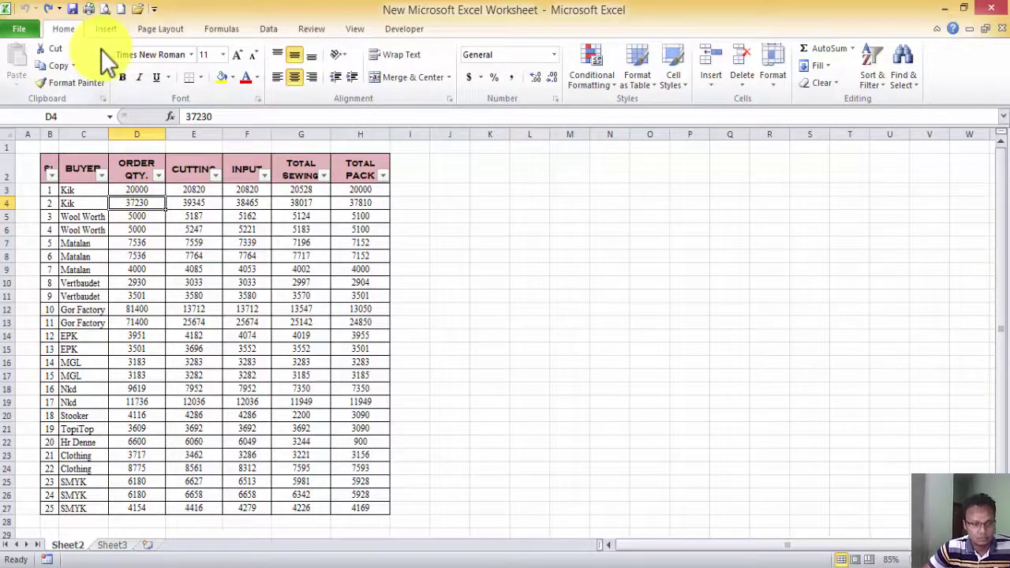
click(198, 266)
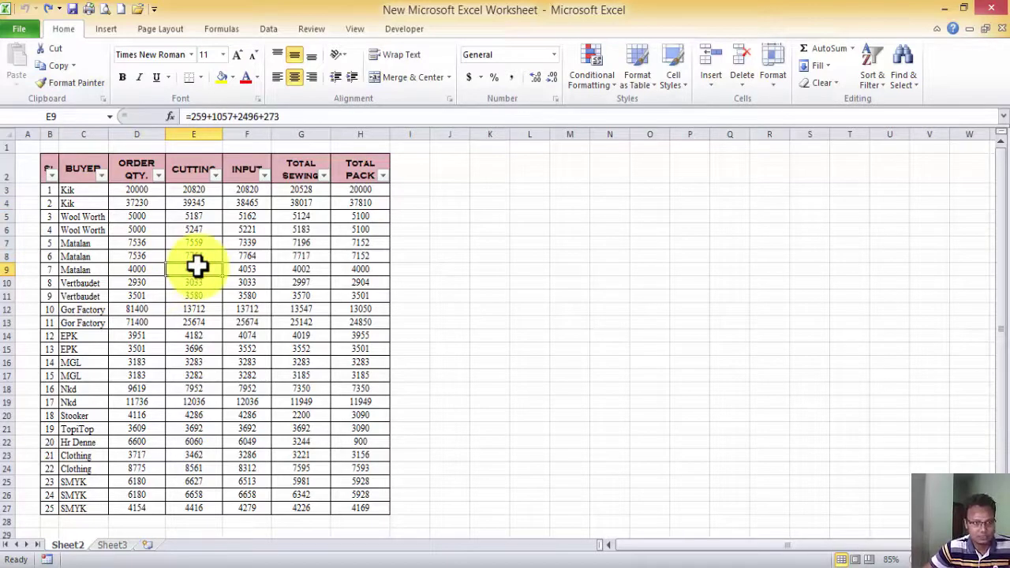
Insert a PivotTable from Sheet2!$B$2:$H$27 on a new worksheet
click(106, 30)
click(197, 256)
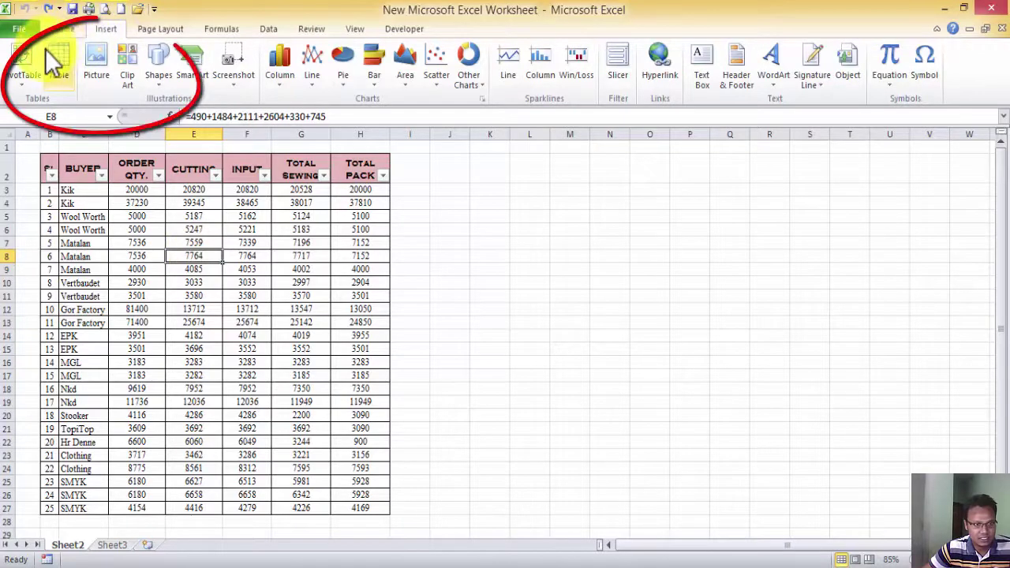
click(22, 68)
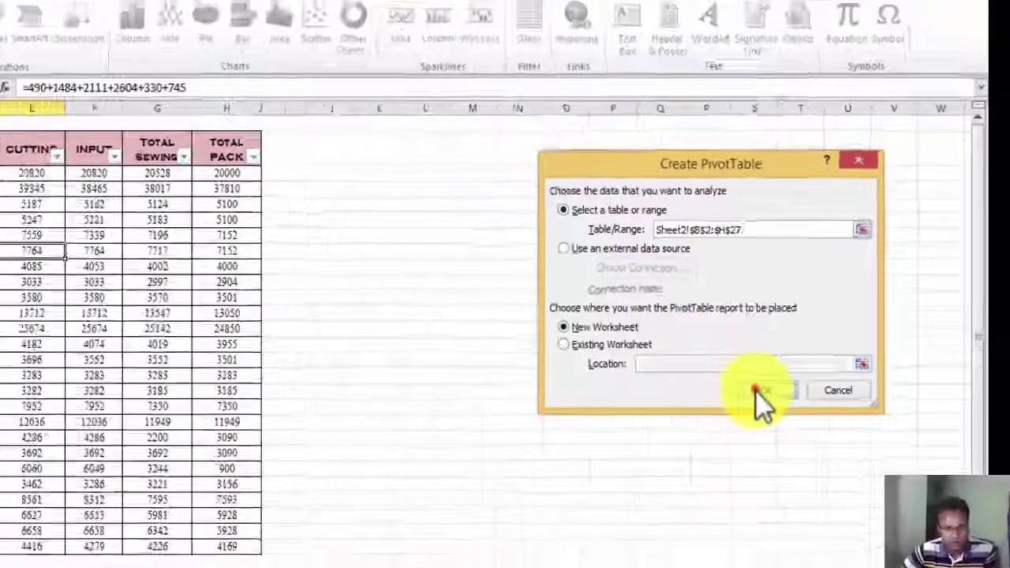
click(636, 462)
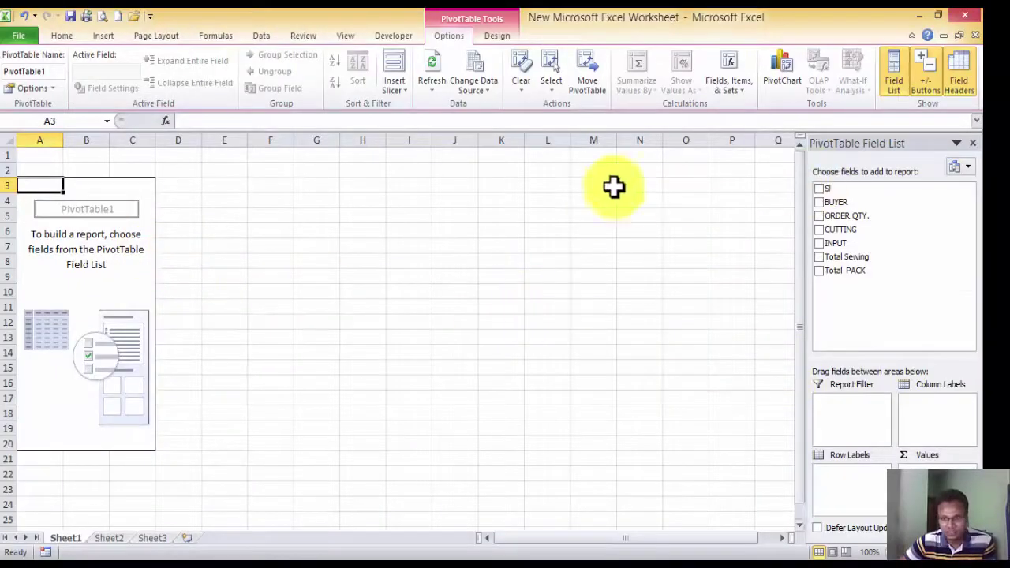
Float and re-dock the PivotTable Field List, then add BUYER as the row labels
drag(876, 150, 651, 153)
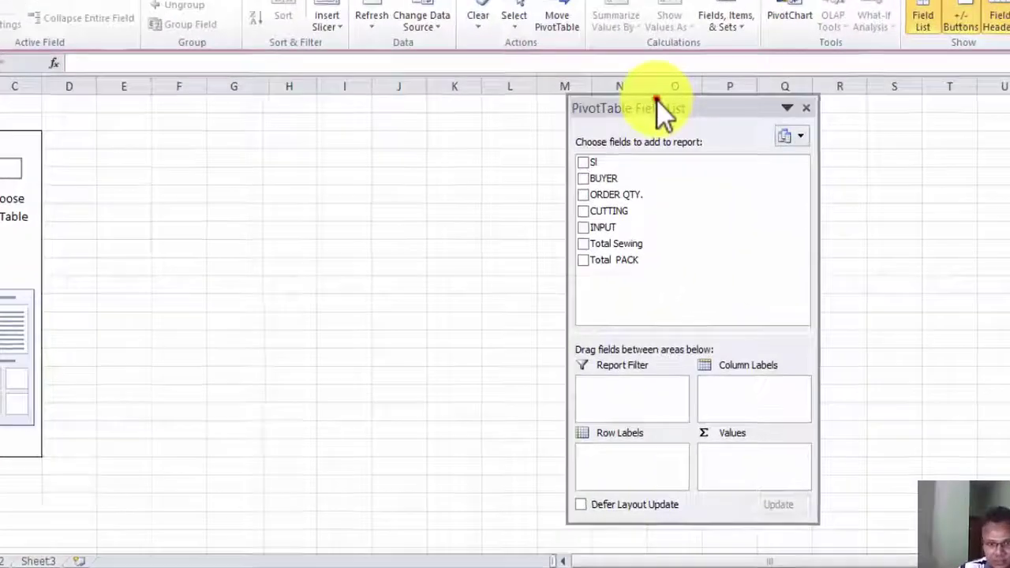
drag(585, 46, 831, 27)
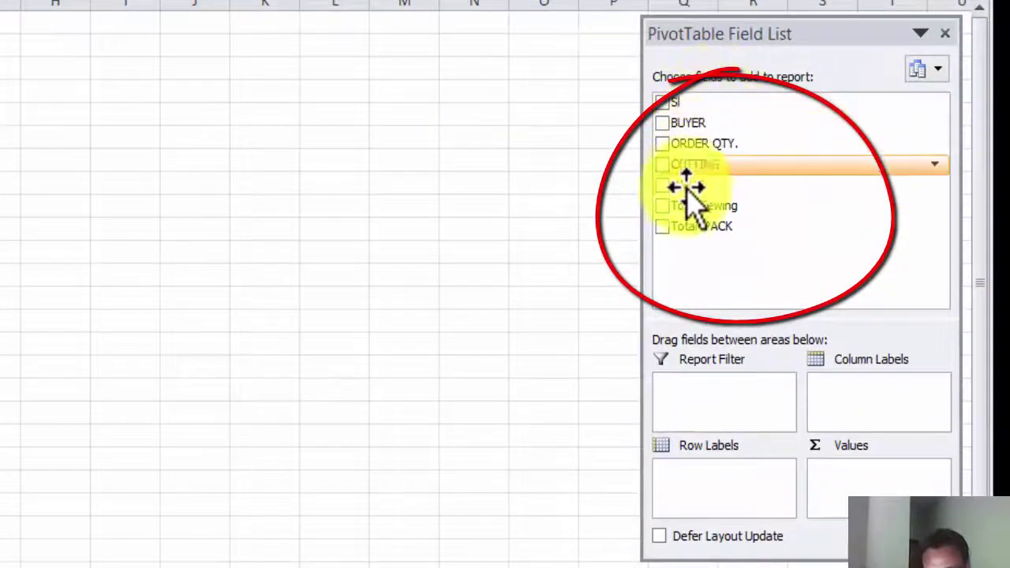
drag(720, 94, 685, 251)
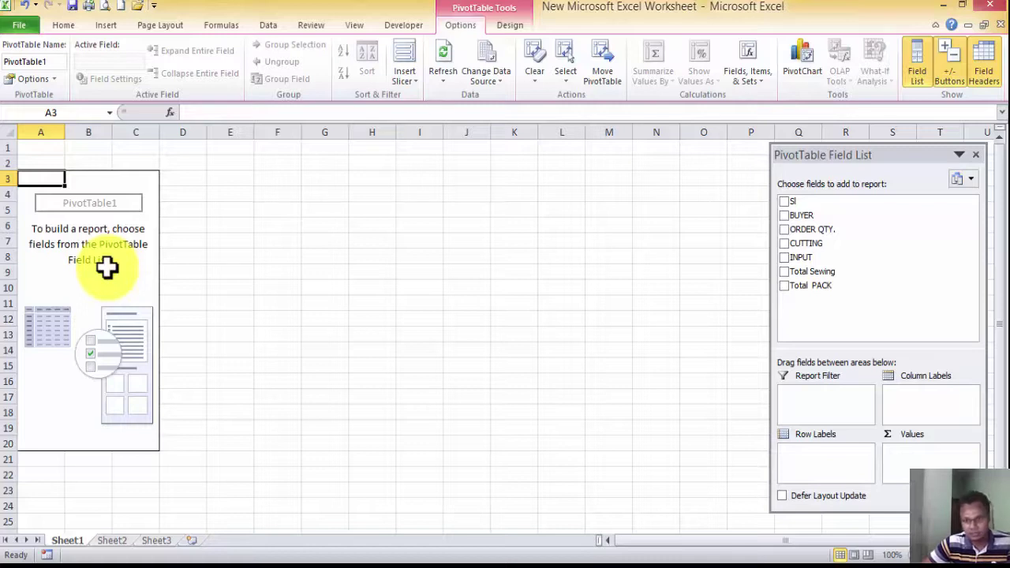
click(785, 216)
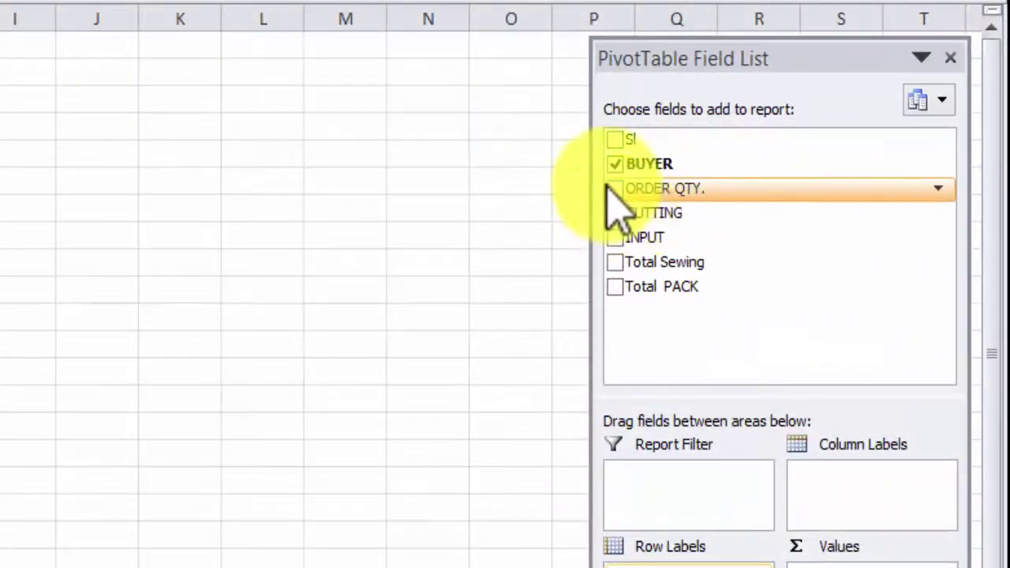
Add Sum of ORDER QTY. and check Matalan's 19072 against the Sheet2 source rows
click(615, 189)
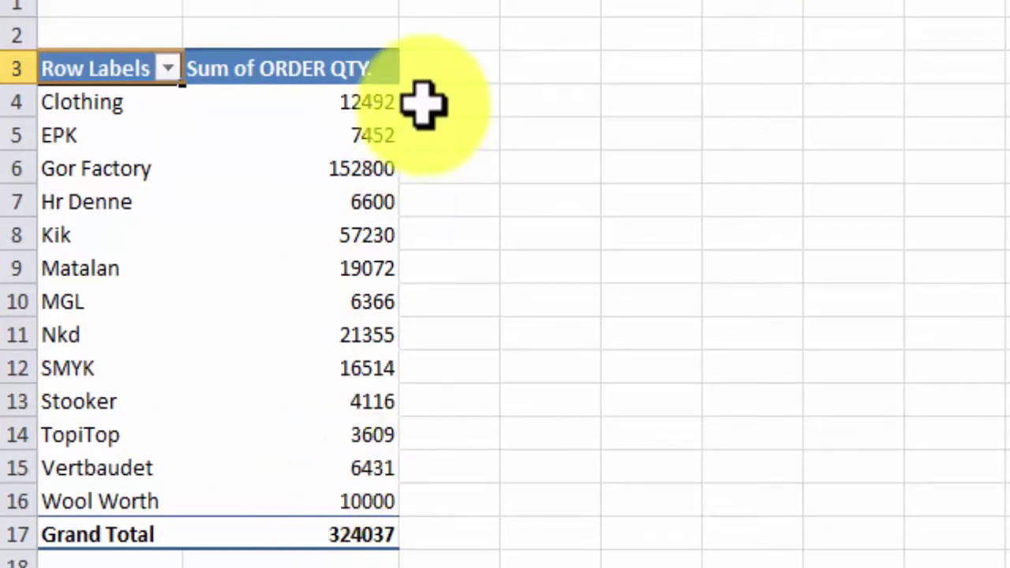
mouse_move(349, 114)
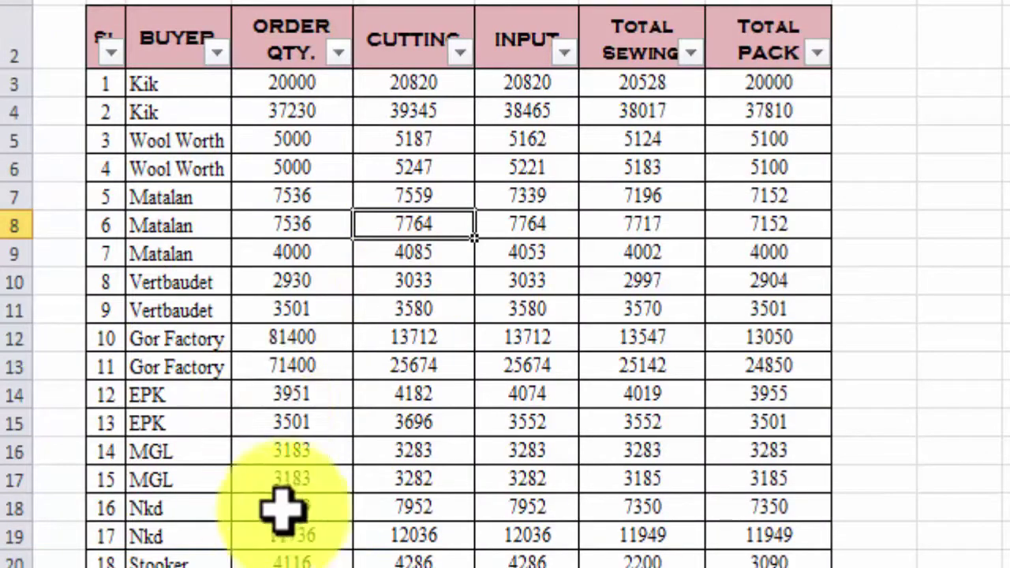
drag(177, 86, 204, 102)
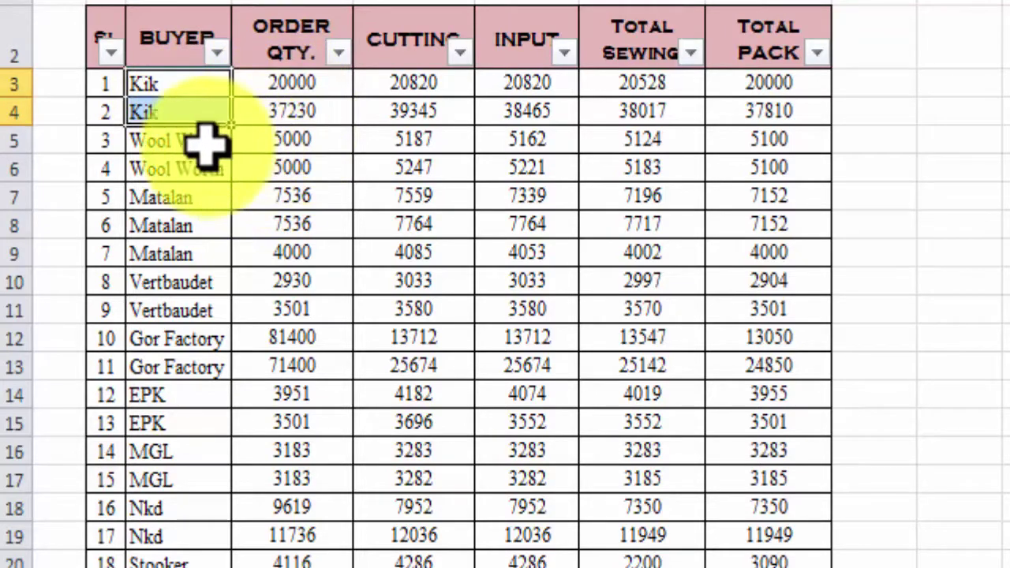
drag(188, 199, 198, 254)
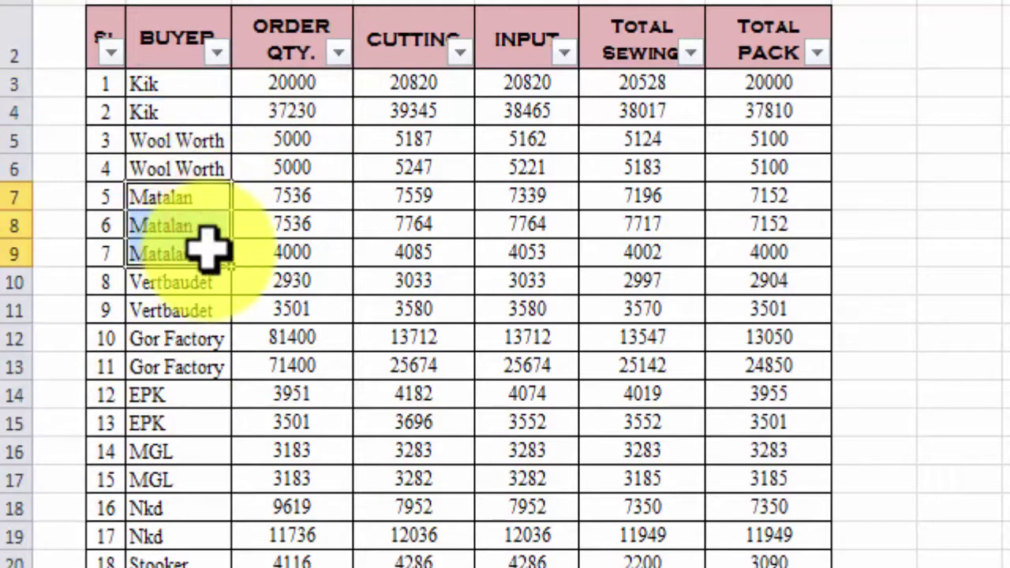
drag(298, 198, 297, 229)
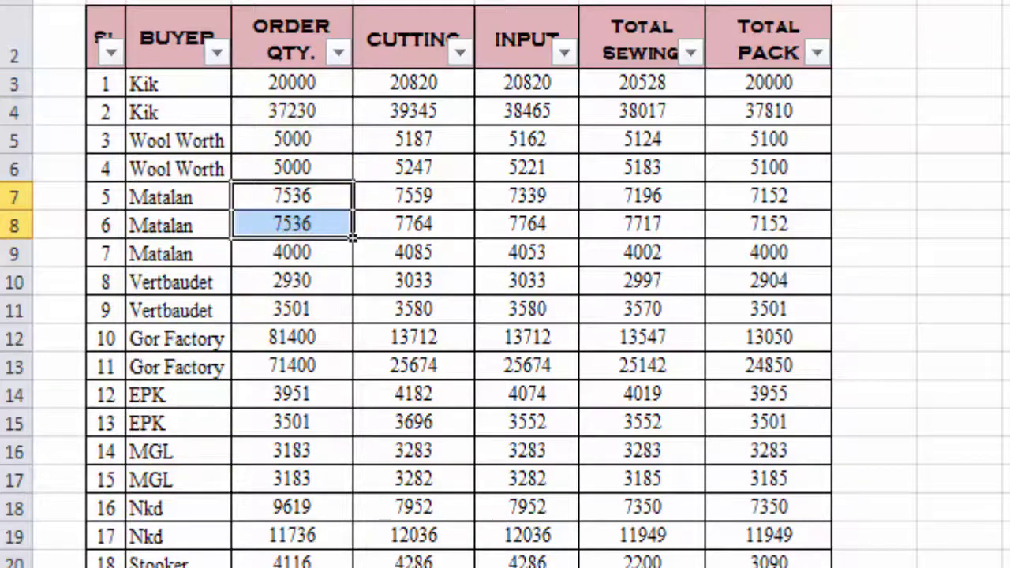
click(201, 565)
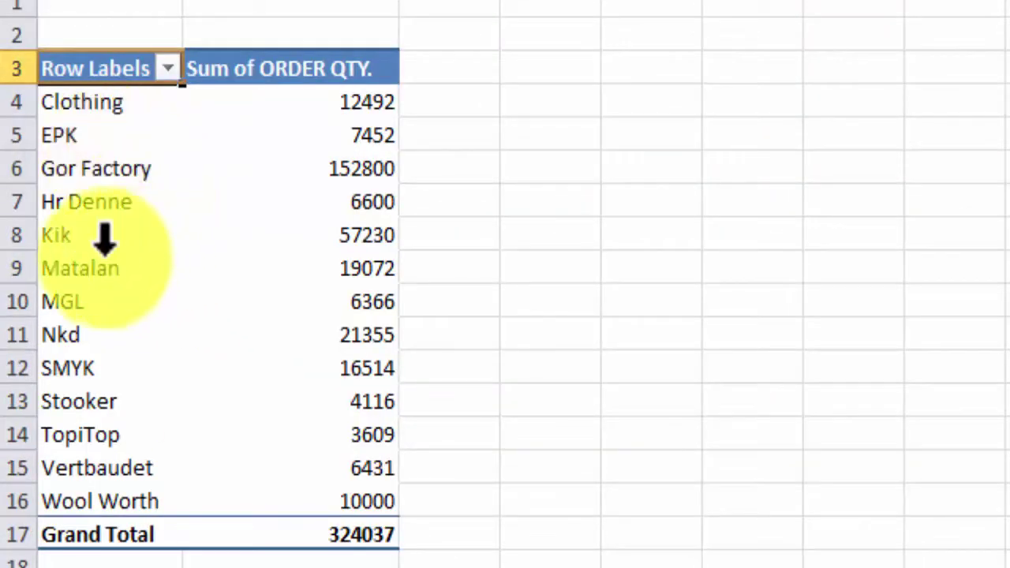
click(300, 267)
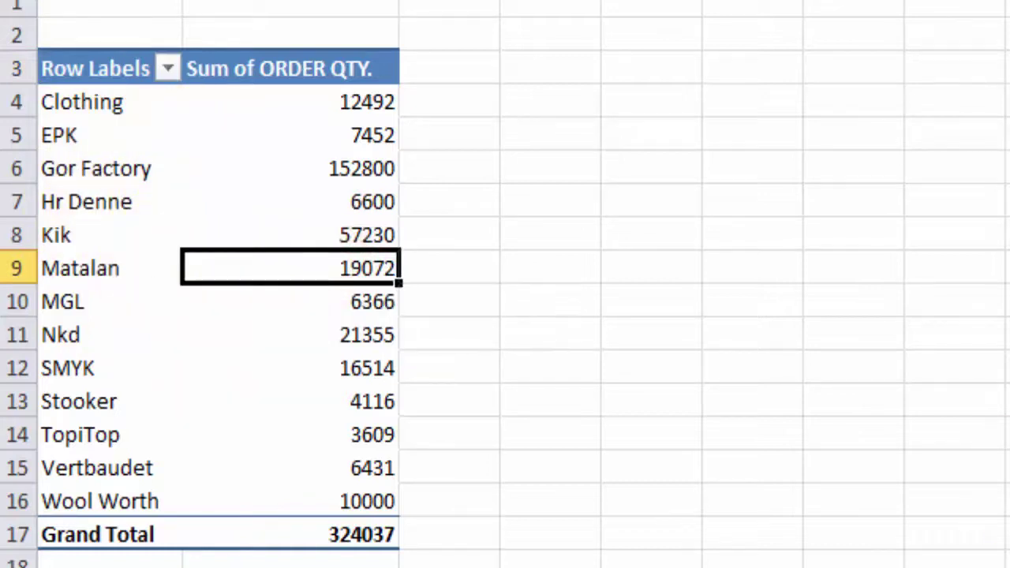
Add CUTTING, INPUT, Total Sewing and Total PACK sums, then remove all four again
click(763, 247)
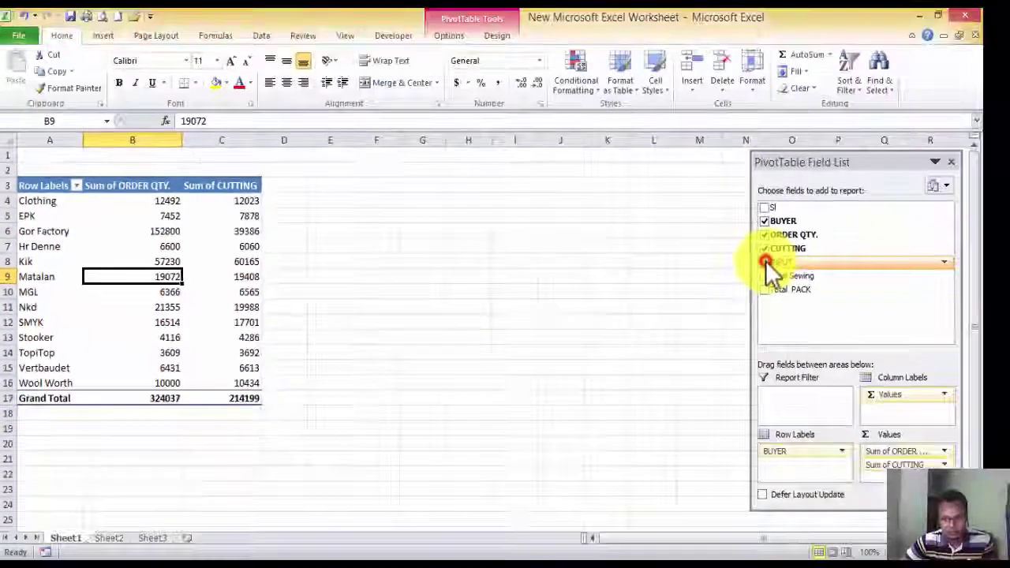
click(765, 261)
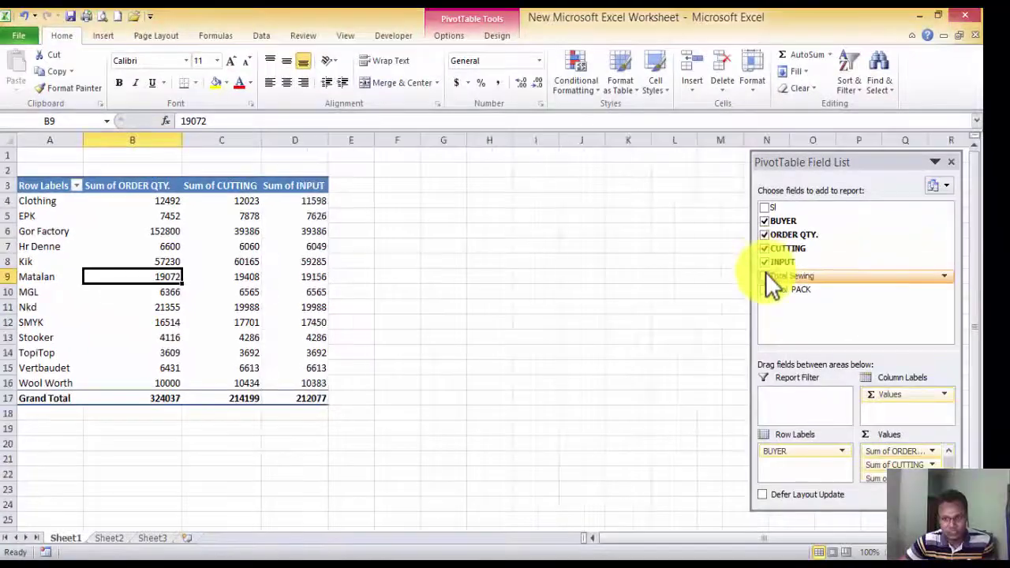
click(765, 276)
click(764, 289)
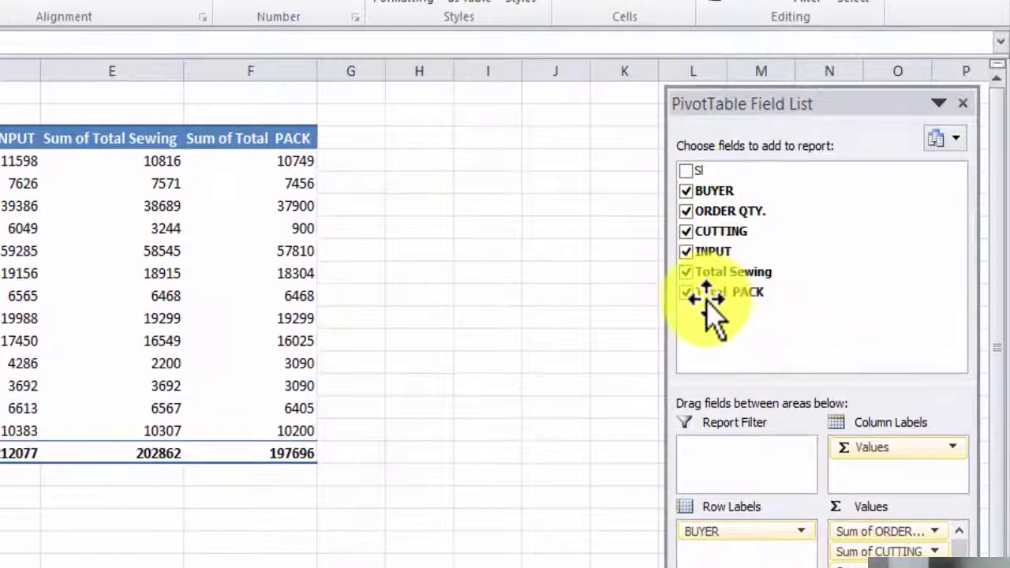
click(685, 292)
click(685, 271)
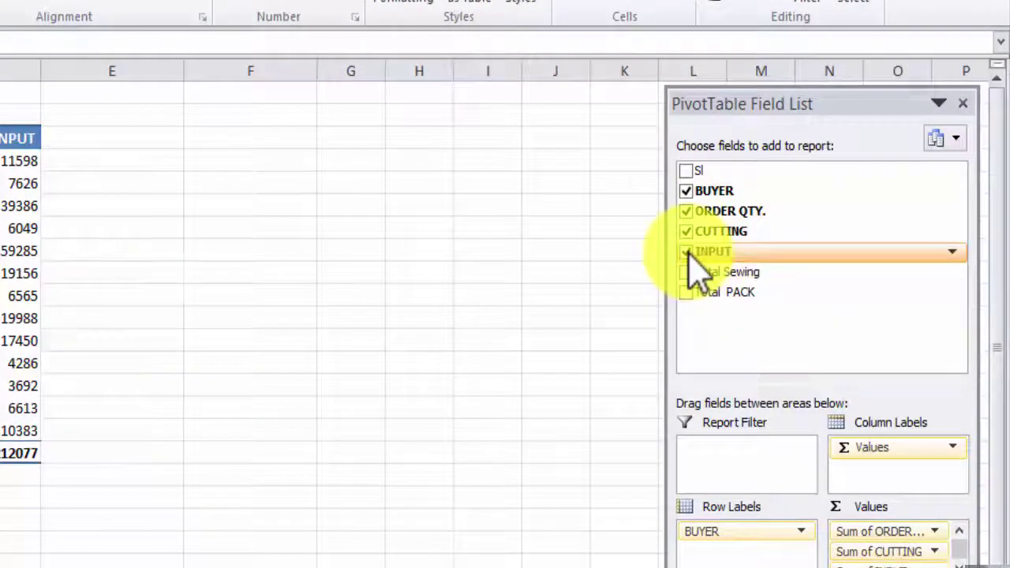
click(686, 251)
click(686, 231)
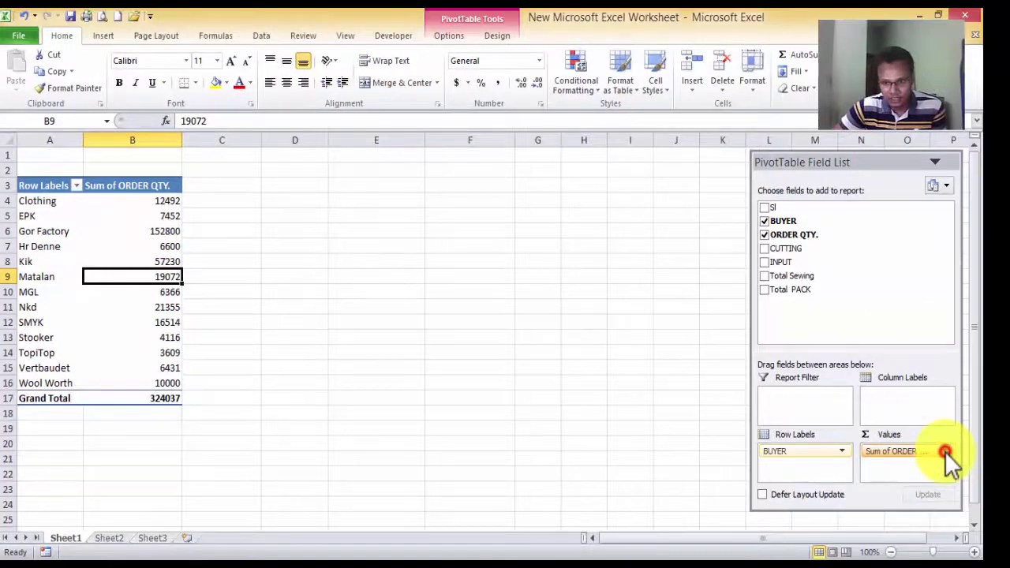
Summarize ORDER QTY. as Average (Grand Total 12961.48) and show extra decimal places
click(944, 452)
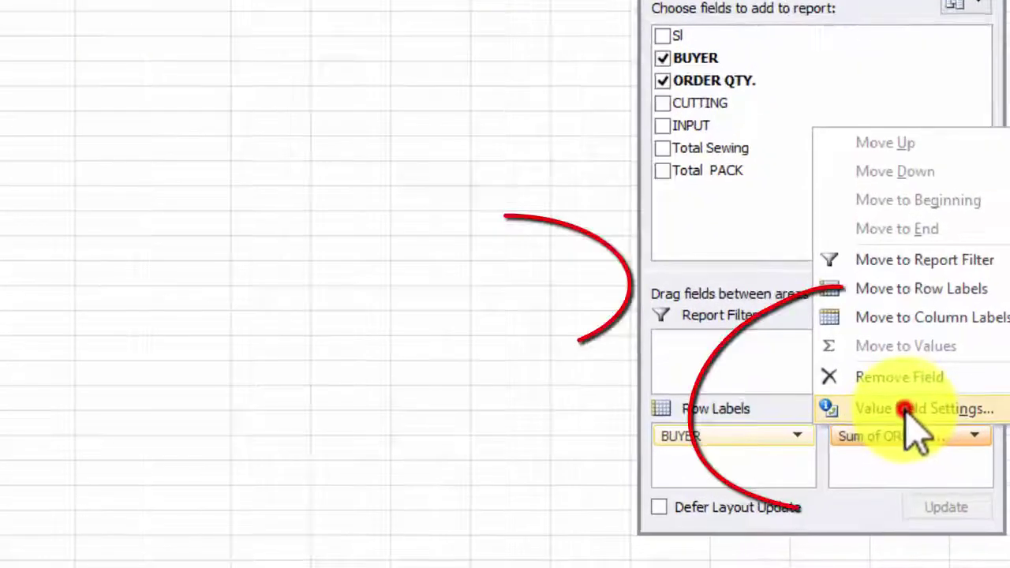
click(899, 417)
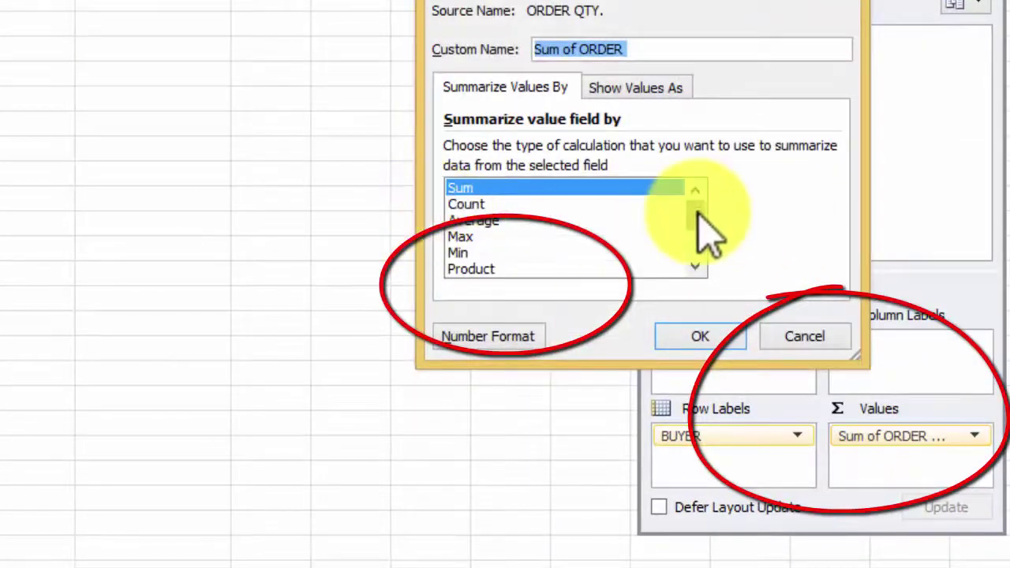
mouse_move(697, 211)
mouse_down()
mouse_move(696, 229)
mouse_move(695, 194)
mouse_up()
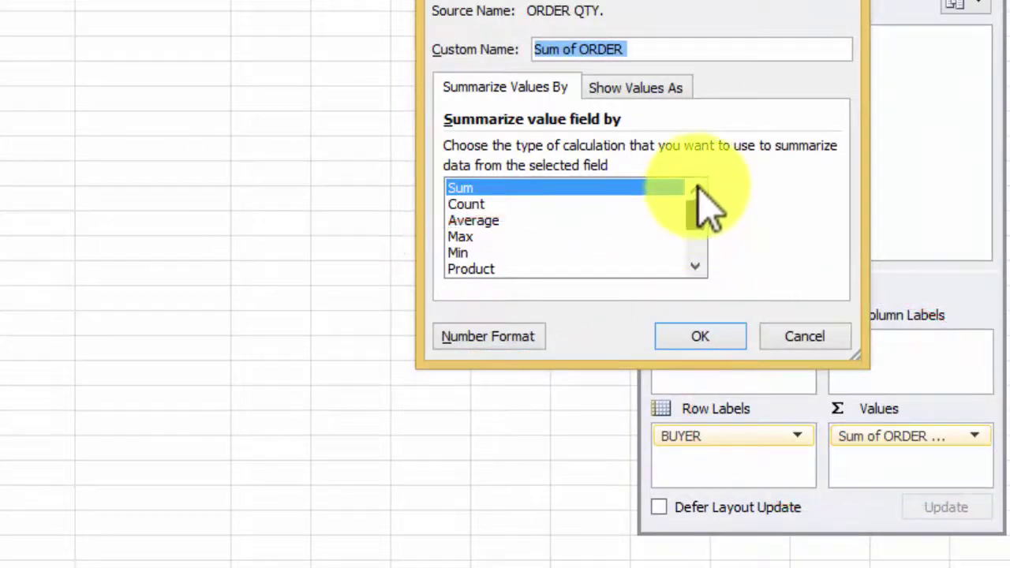
click(473, 221)
click(724, 342)
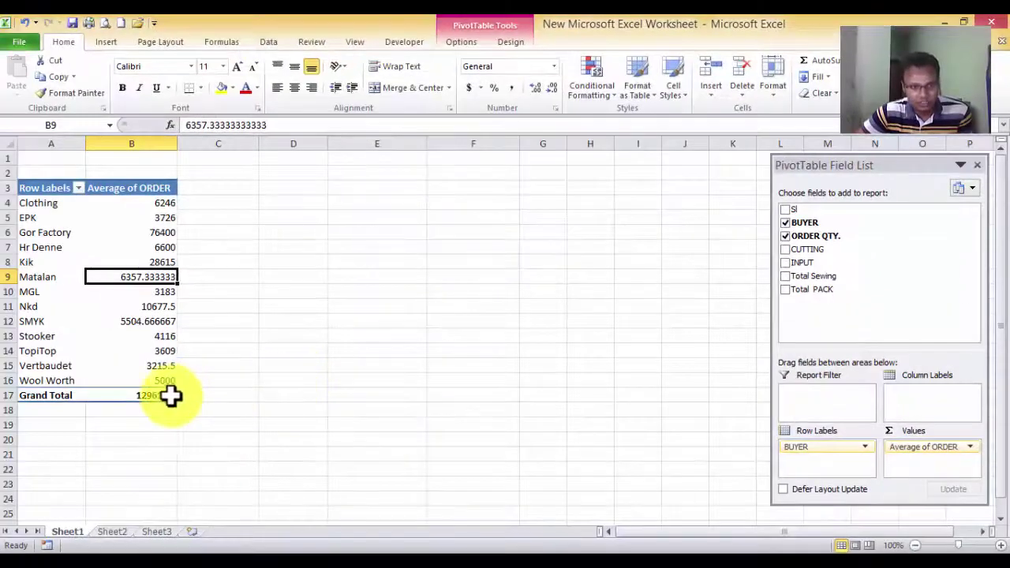
drag(169, 395, 161, 202)
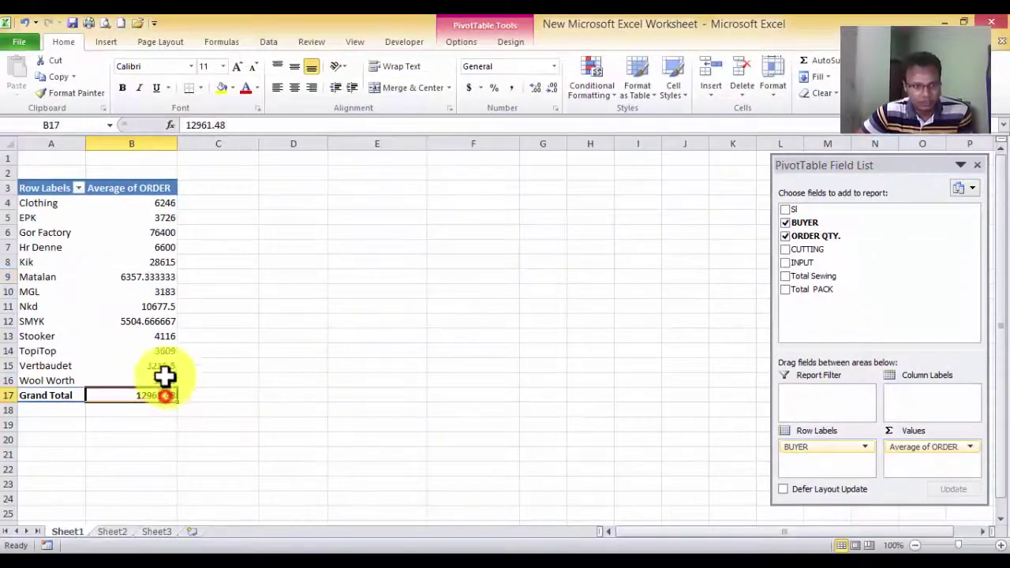
click(536, 86)
Round the averages to whole numbers, then switch ORDER's summary to Max (Grand Total 81400)
click(552, 89)
click(552, 88)
click(552, 89)
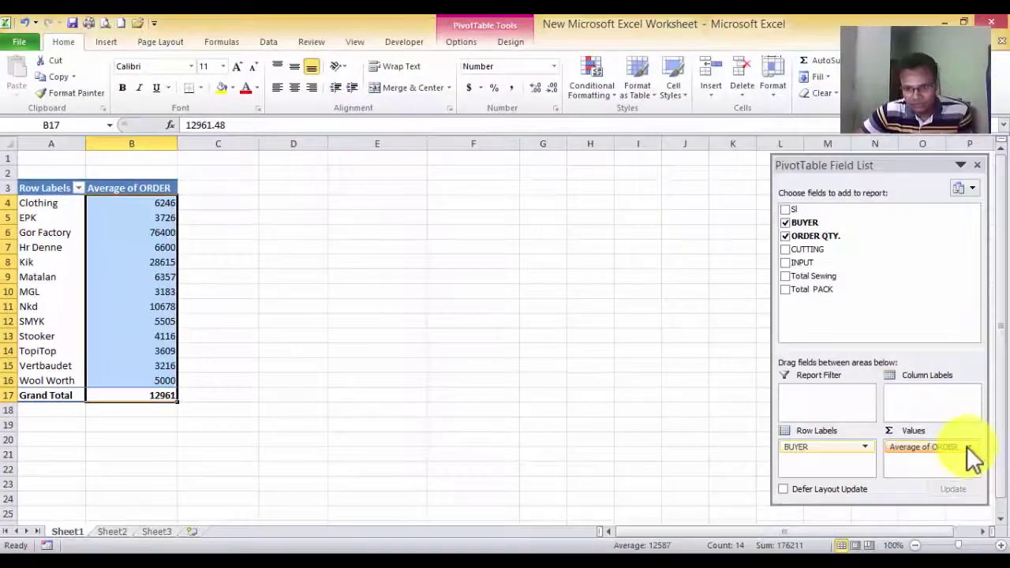
click(963, 448)
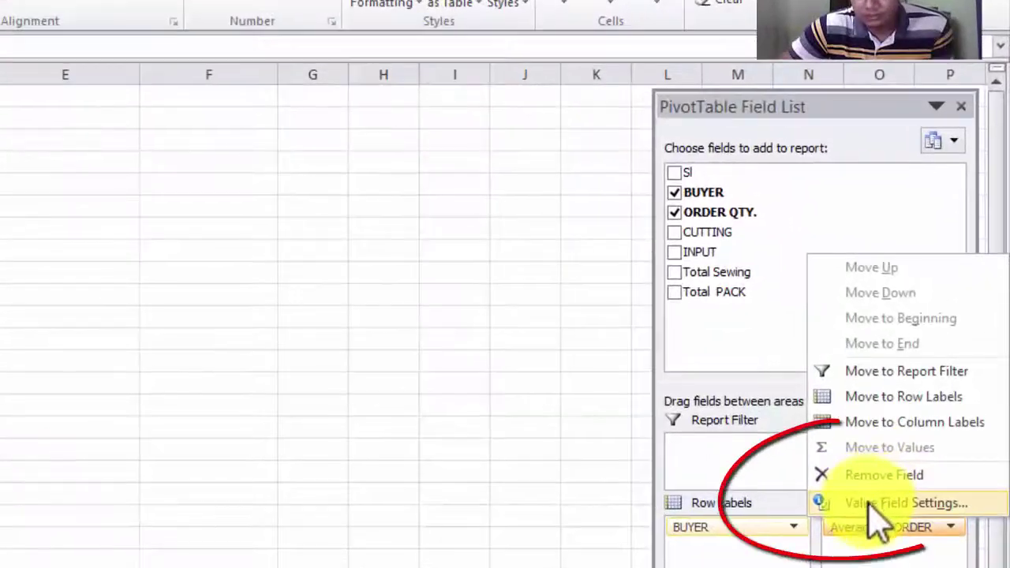
click(907, 459)
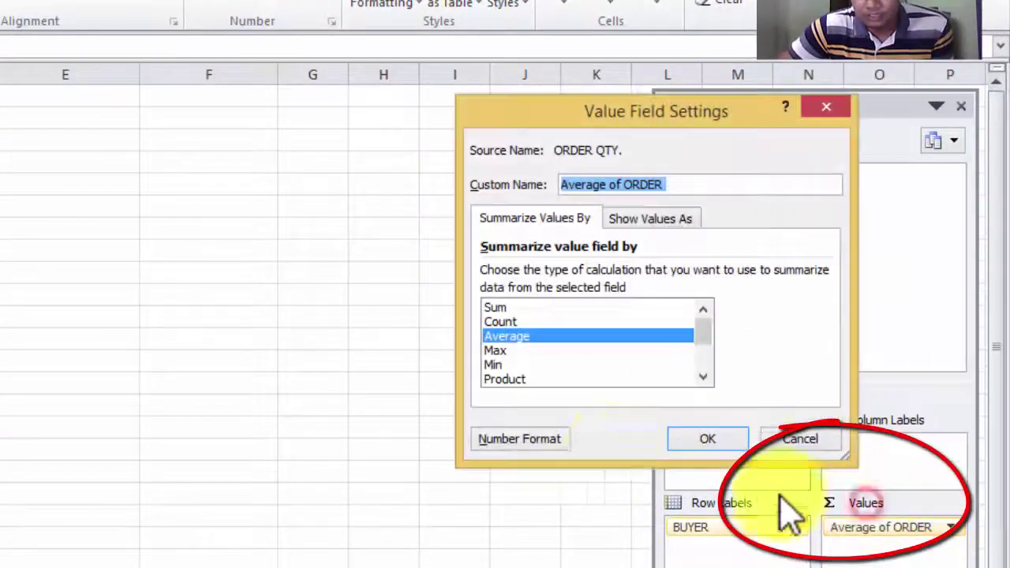
click(496, 350)
click(708, 439)
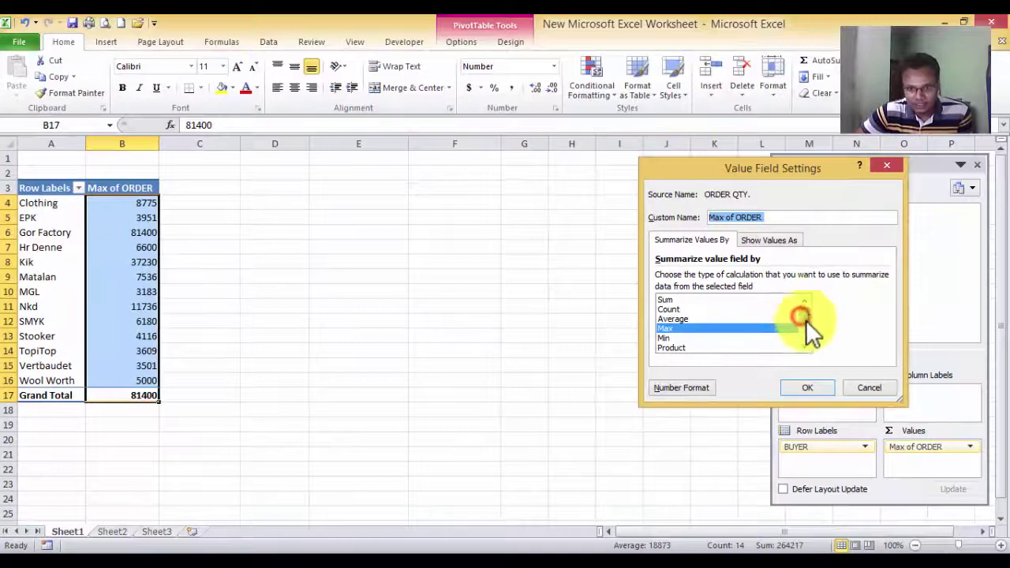
drag(806, 320, 808, 307)
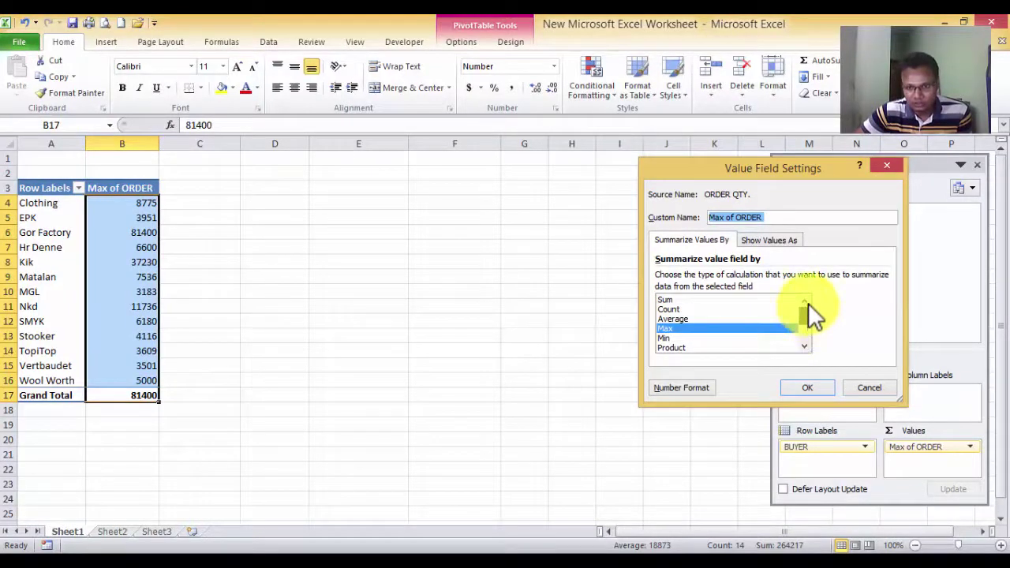
Return ORDER to Sum (324037) and add CUTTING (214199) and INPUT (212077) sums per buyer
click(675, 300)
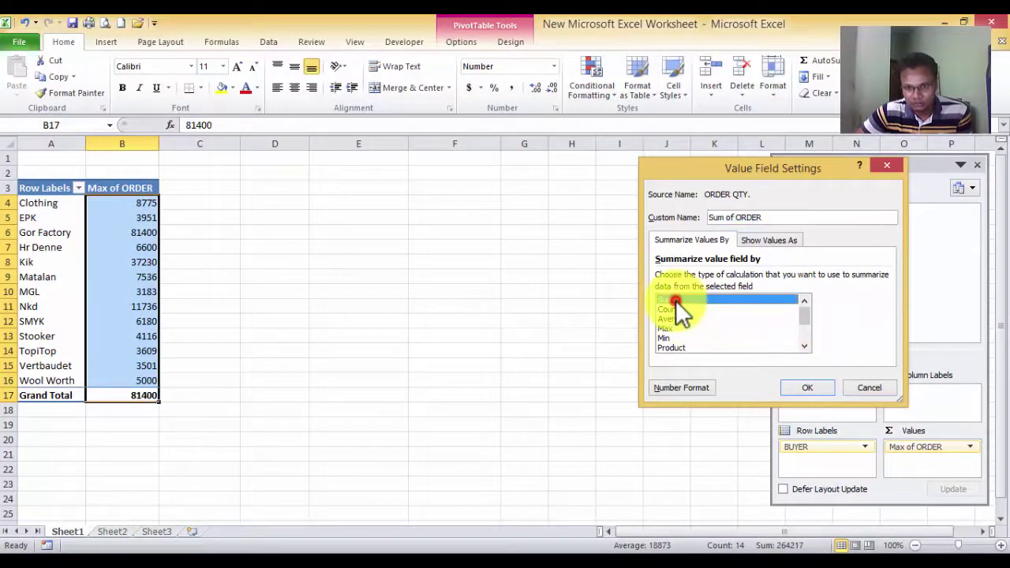
click(806, 387)
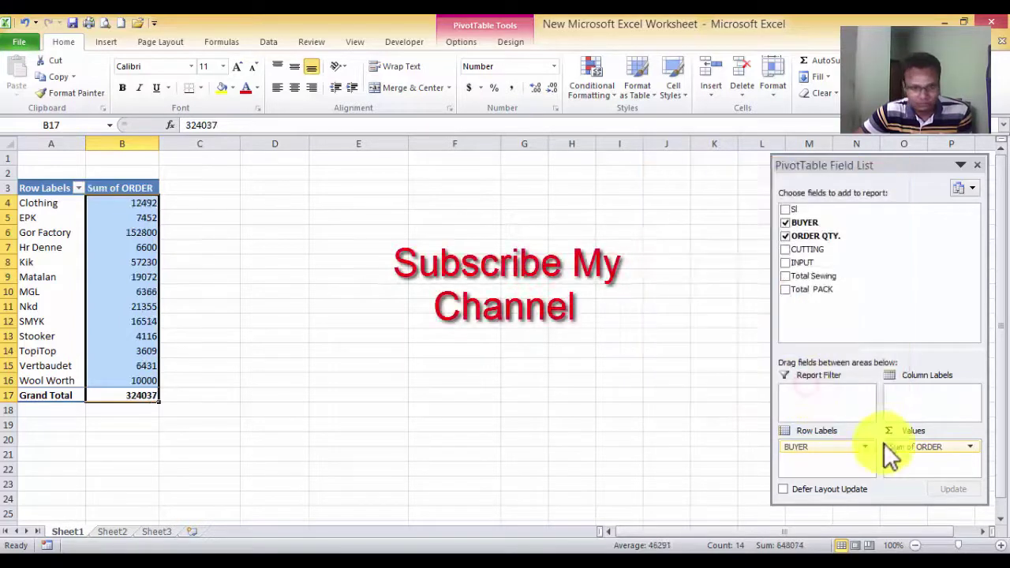
click(784, 250)
click(785, 263)
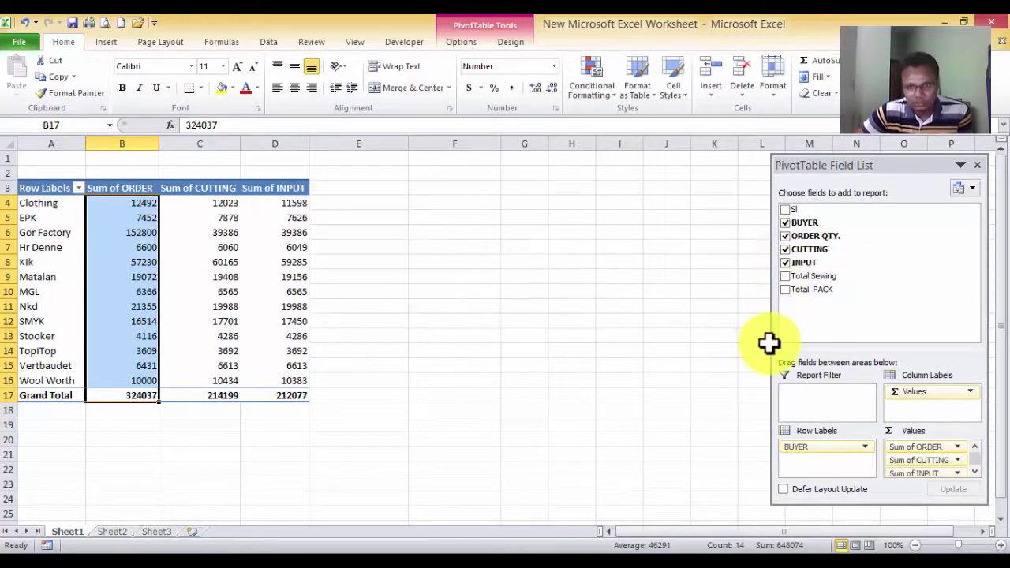
click(143, 206)
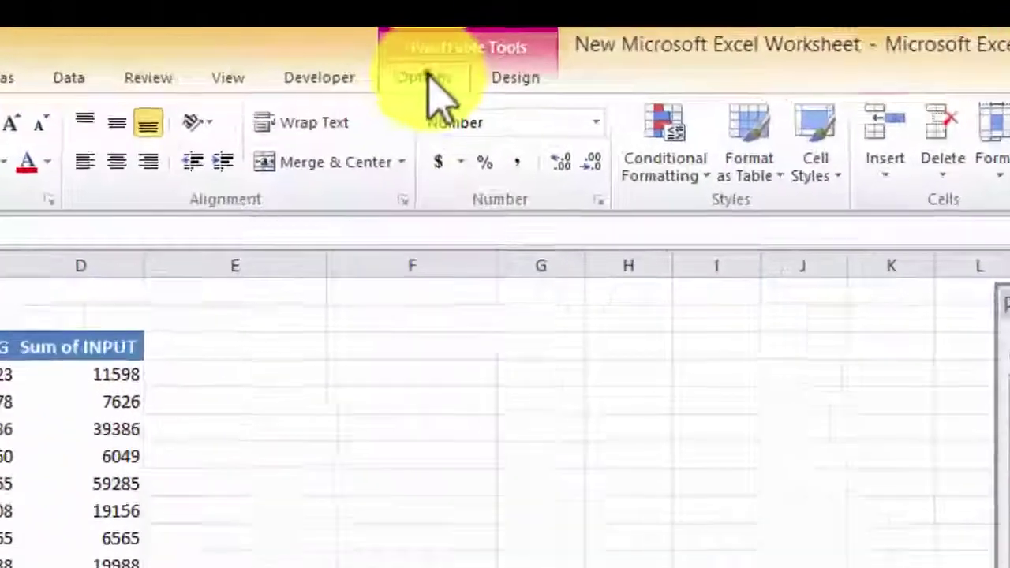
click(461, 41)
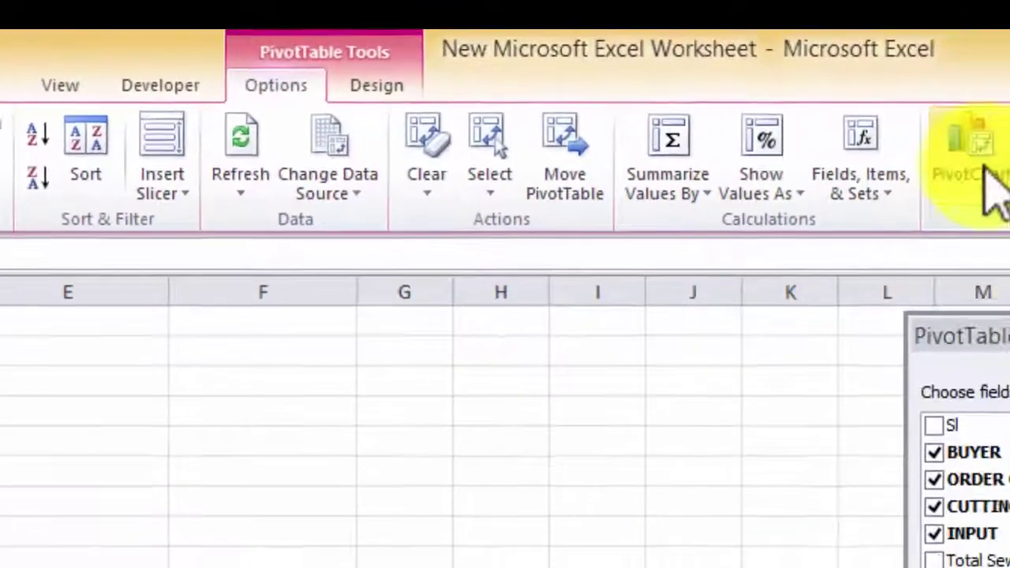
Insert a clustered column PivotChart of the three buyer sums and widen it to column B
click(773, 119)
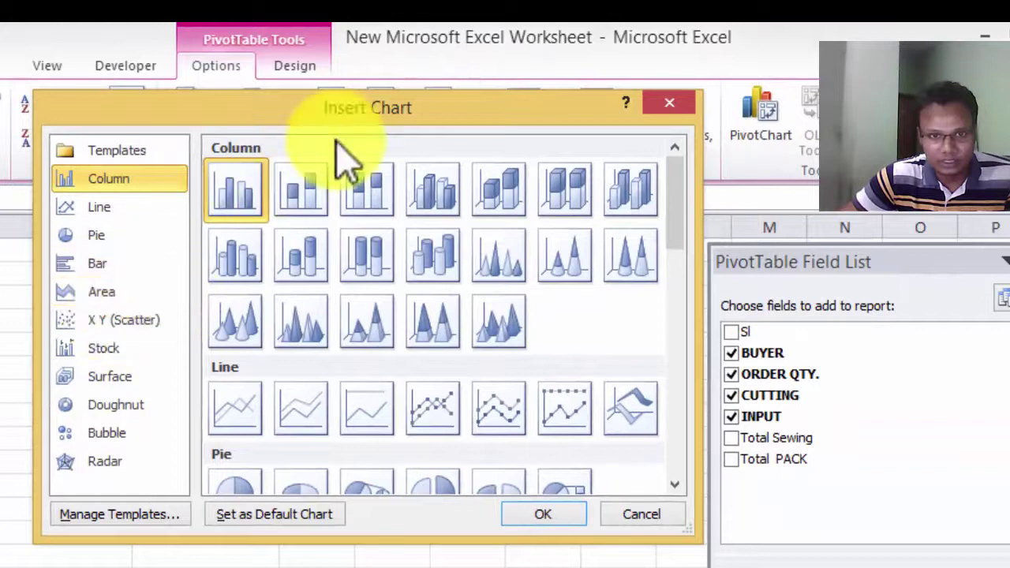
drag(323, 118, 508, 161)
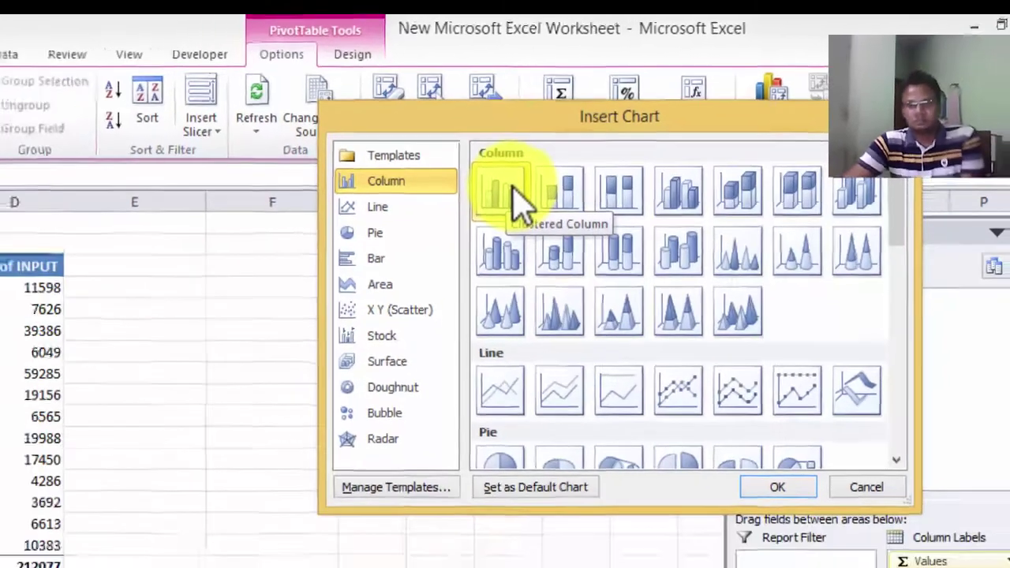
double_click(514, 197)
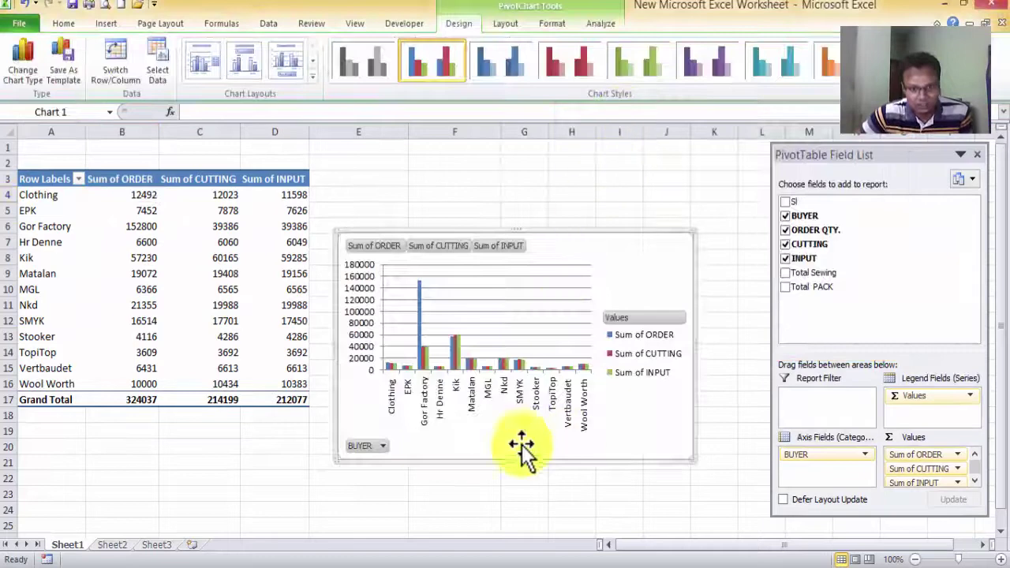
drag(337, 457, 169, 497)
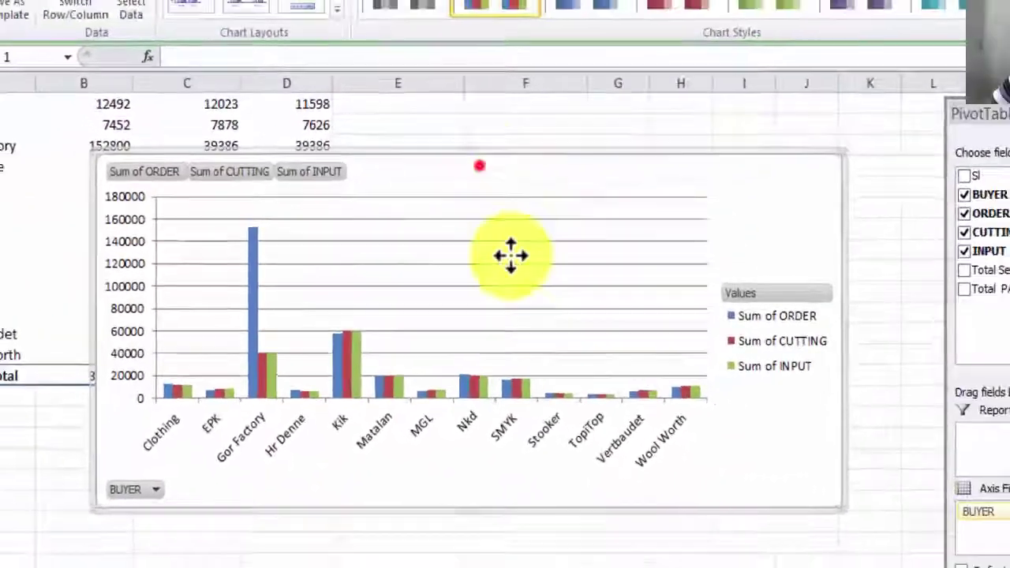
Move the chart below row 12 and give it the purple-on-black chart style
drag(497, 127, 548, 260)
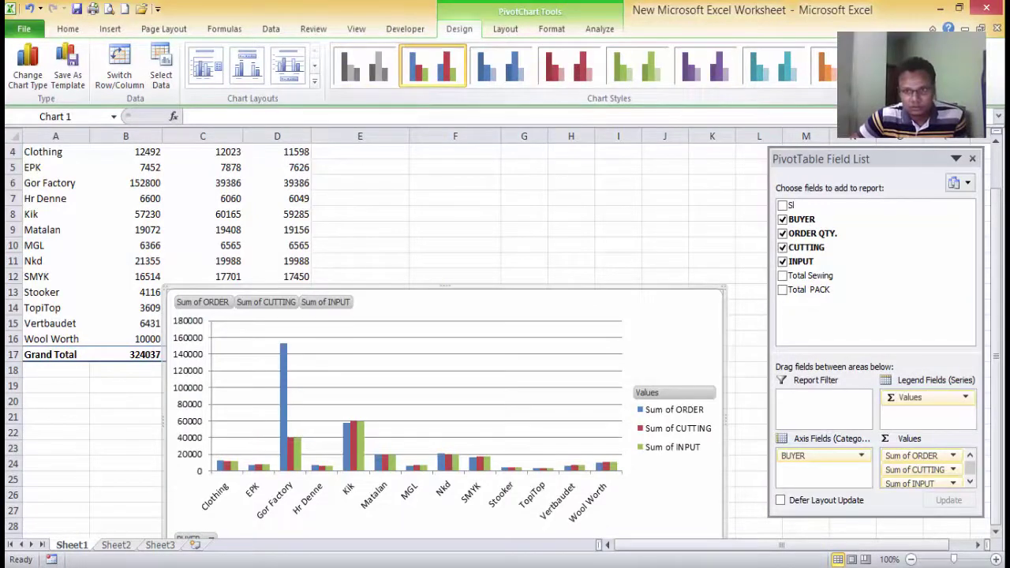
click(880, 80)
click(503, 192)
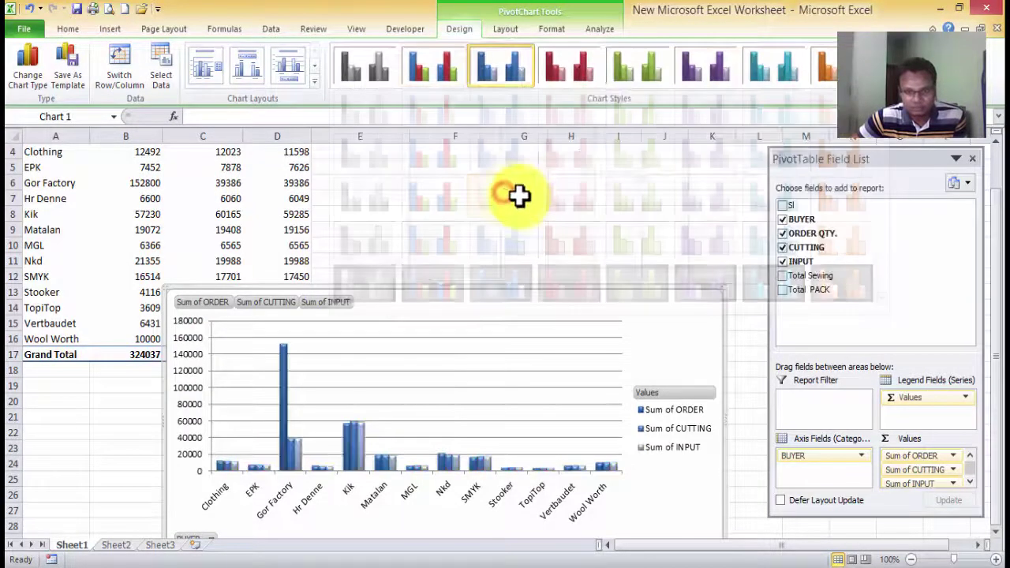
click(879, 80)
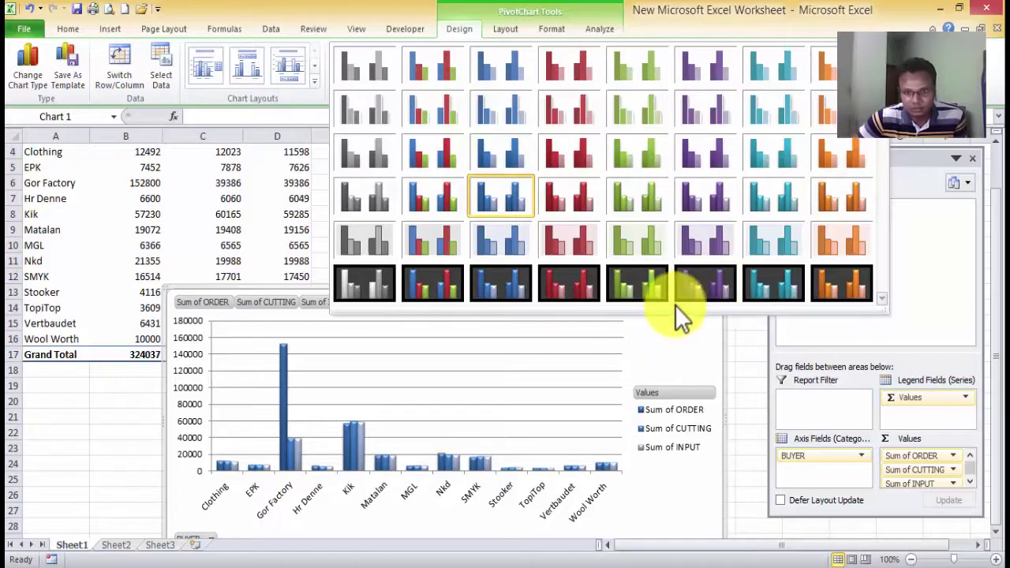
click(707, 286)
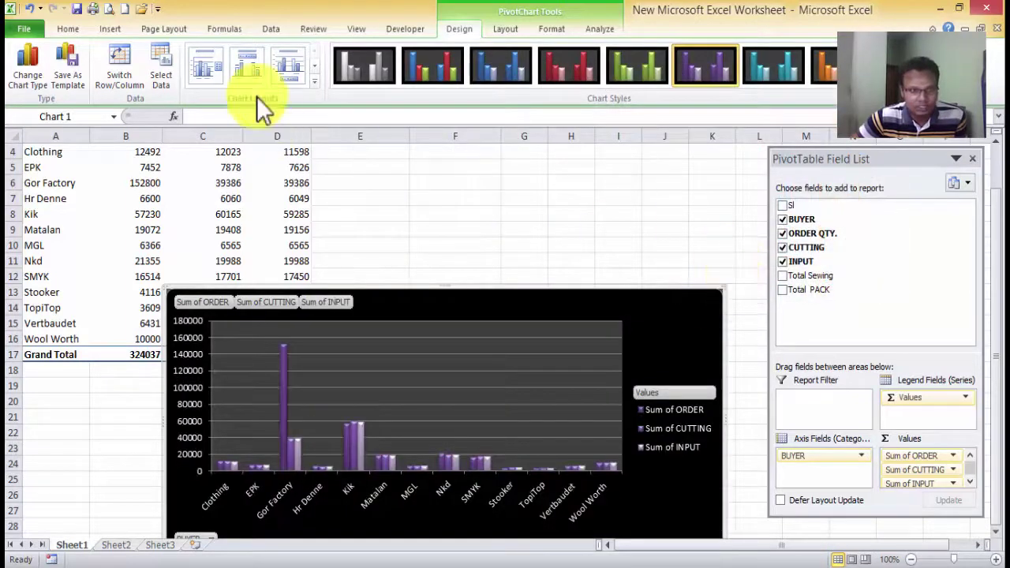
Apply a chart layout that shows value labels above the columns
click(314, 82)
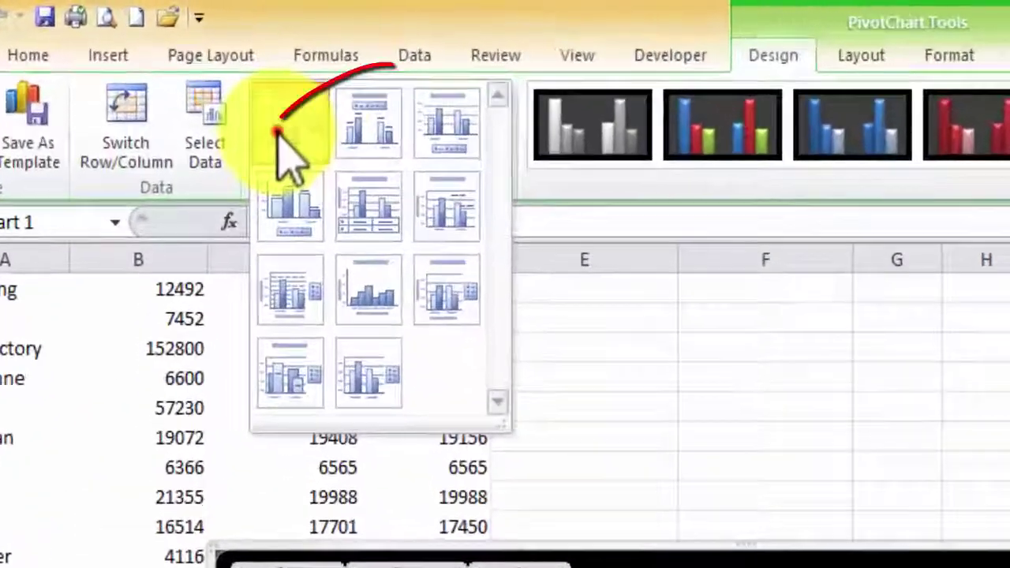
click(201, 65)
click(502, 157)
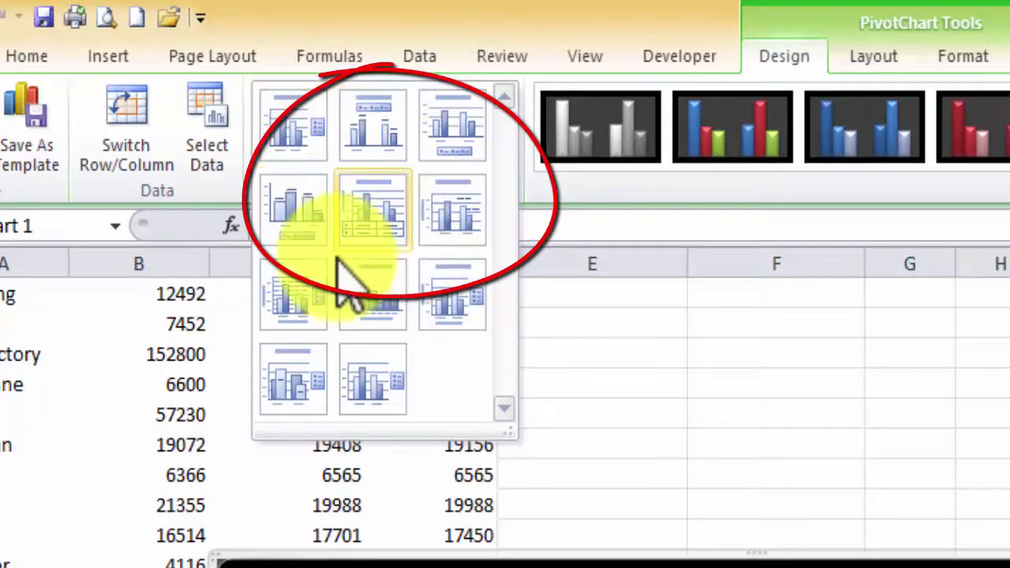
click(303, 225)
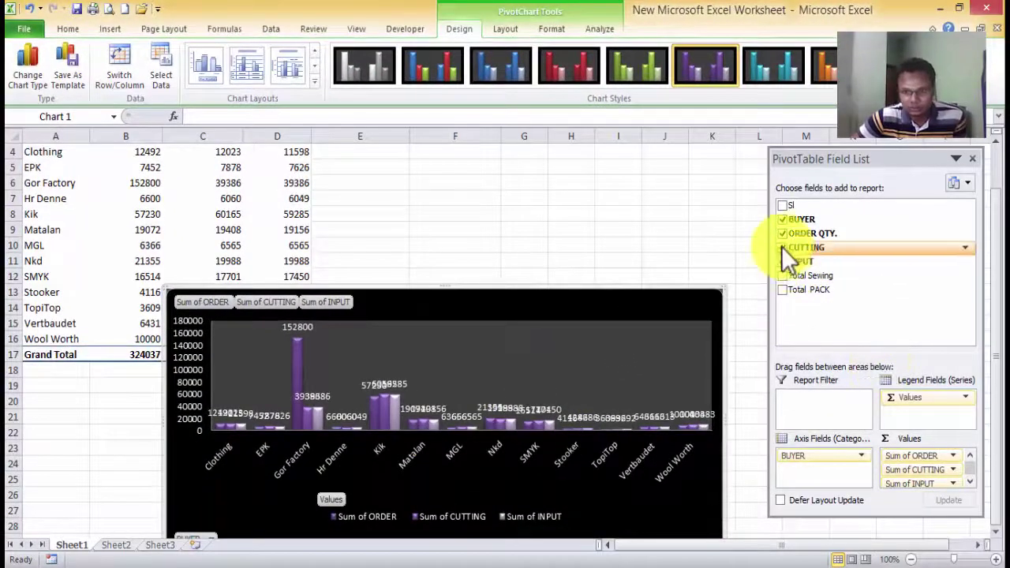
Swap CUTTING and INPUT for Total PACK, then check the plot area's context options
click(781, 246)
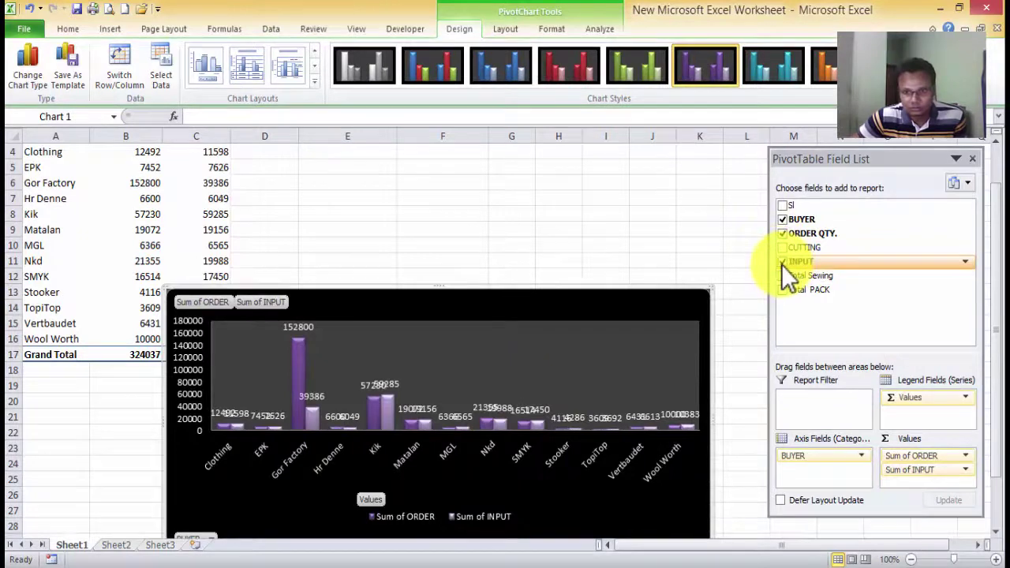
click(781, 261)
click(782, 291)
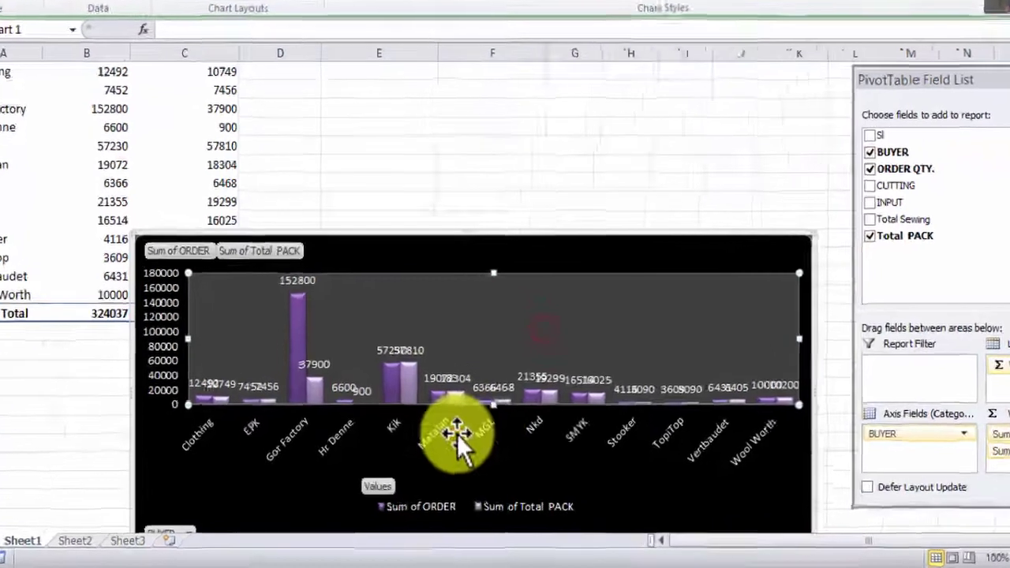
click(435, 455)
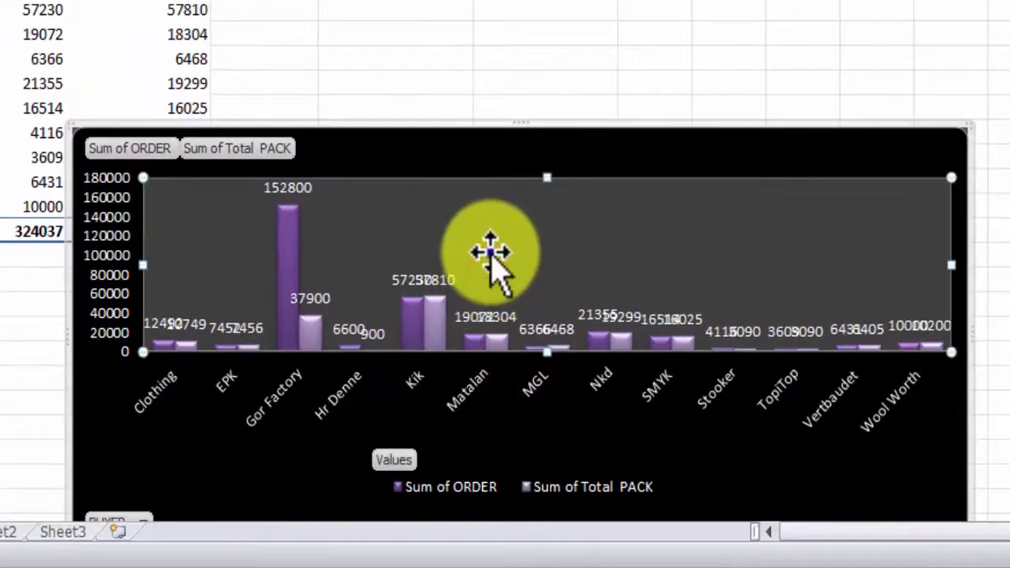
right_click(479, 262)
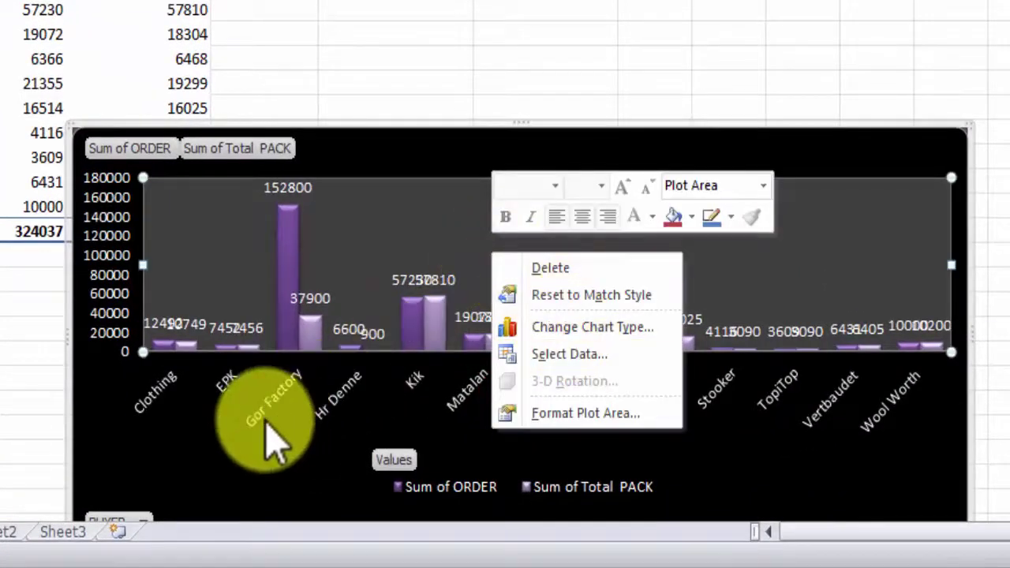
click(244, 469)
Change the PivotChart into a pie chart
right_click(450, 259)
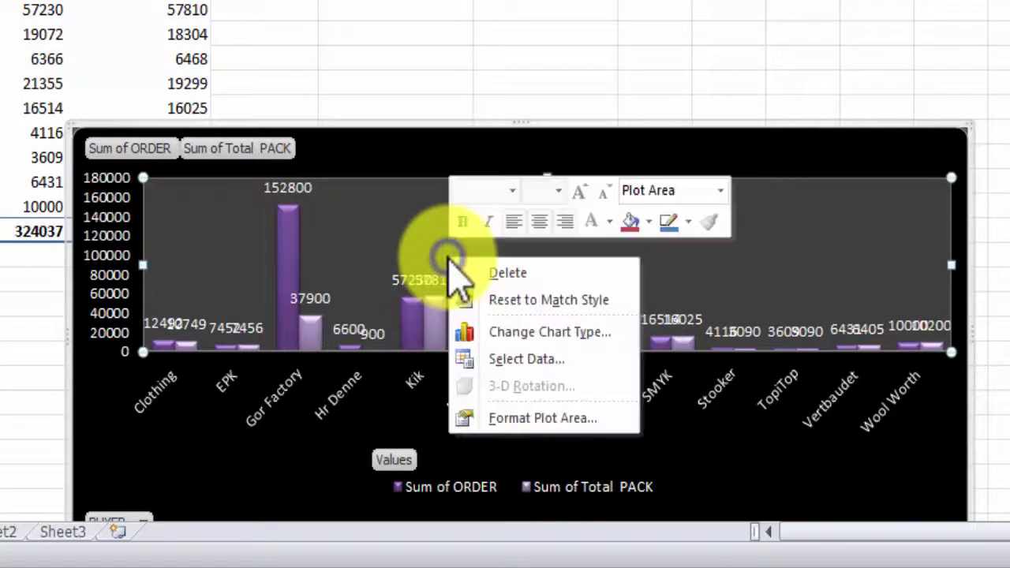
click(550, 333)
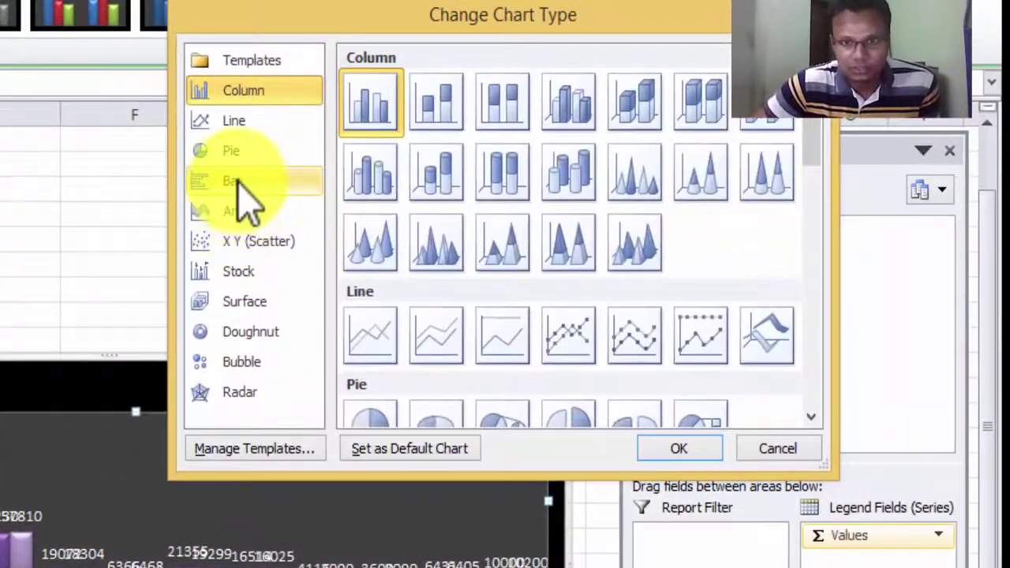
click(237, 152)
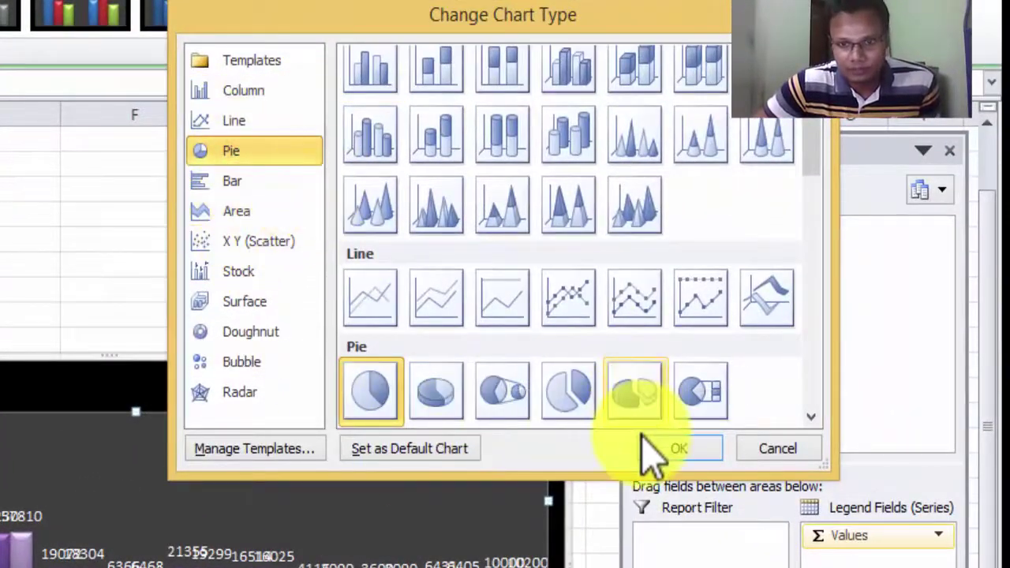
double_click(370, 390)
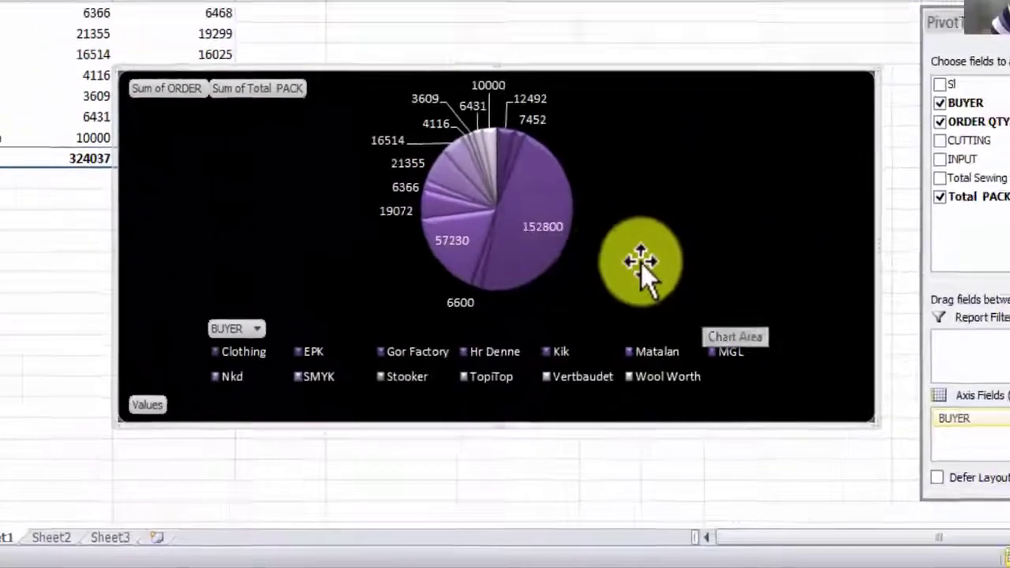
Give the pie the grey-white first style, plus a title and percentage labels
click(565, 56)
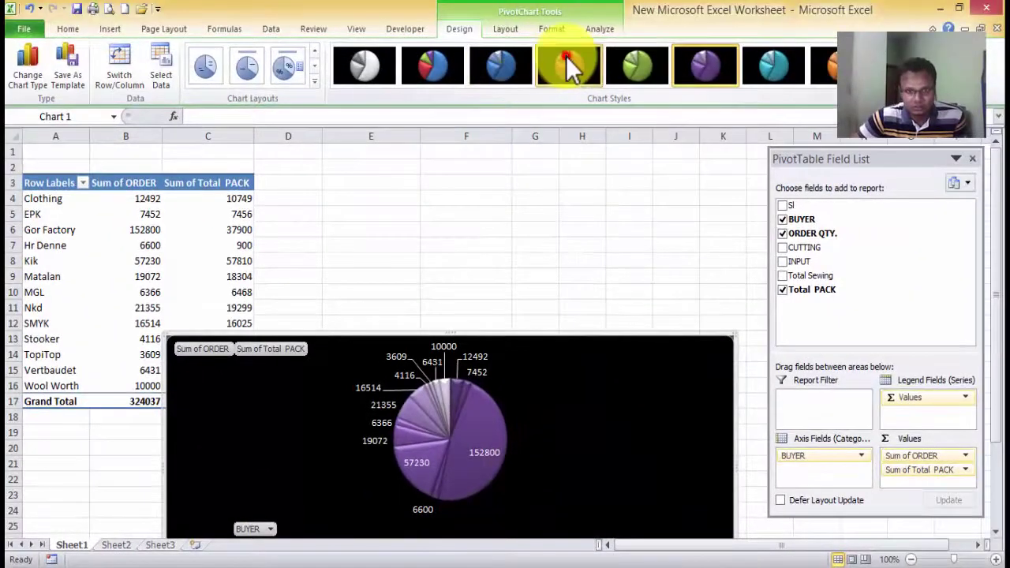
click(441, 63)
click(353, 65)
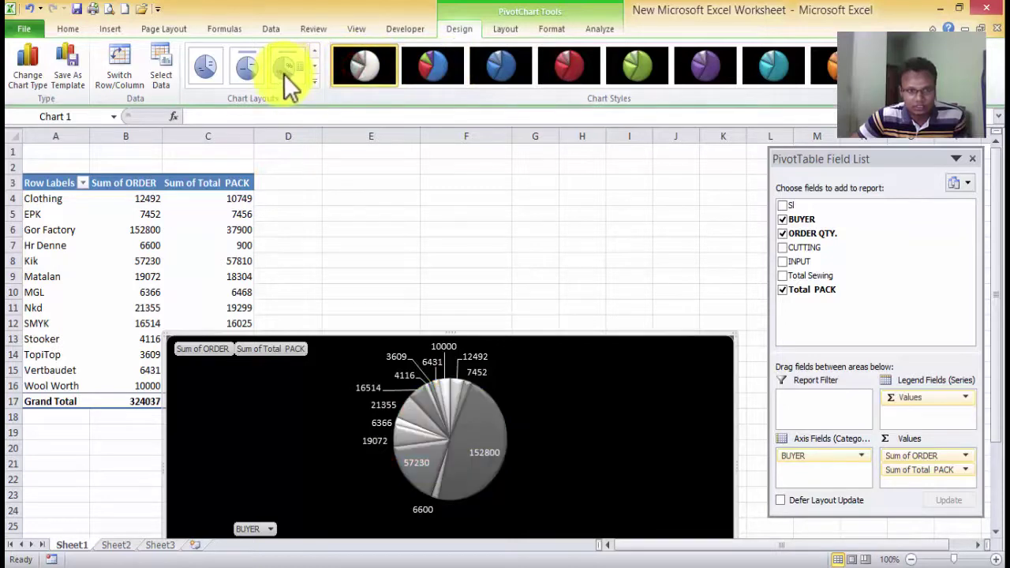
click(283, 73)
scroll(469, 415, down, 3)
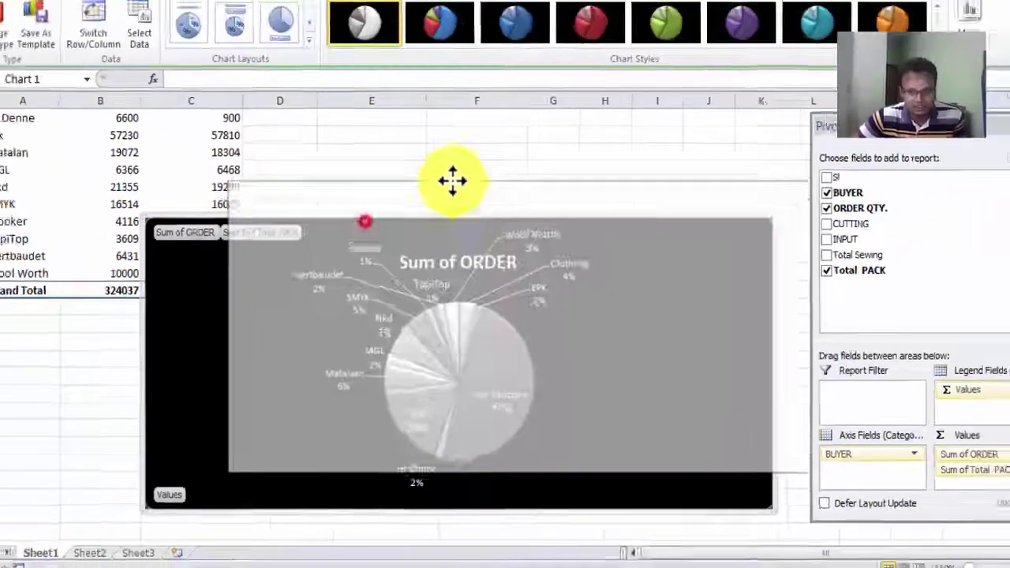
Move the pie chart up beside the pivot table and preview the bar chart types
drag(367, 142, 465, 213)
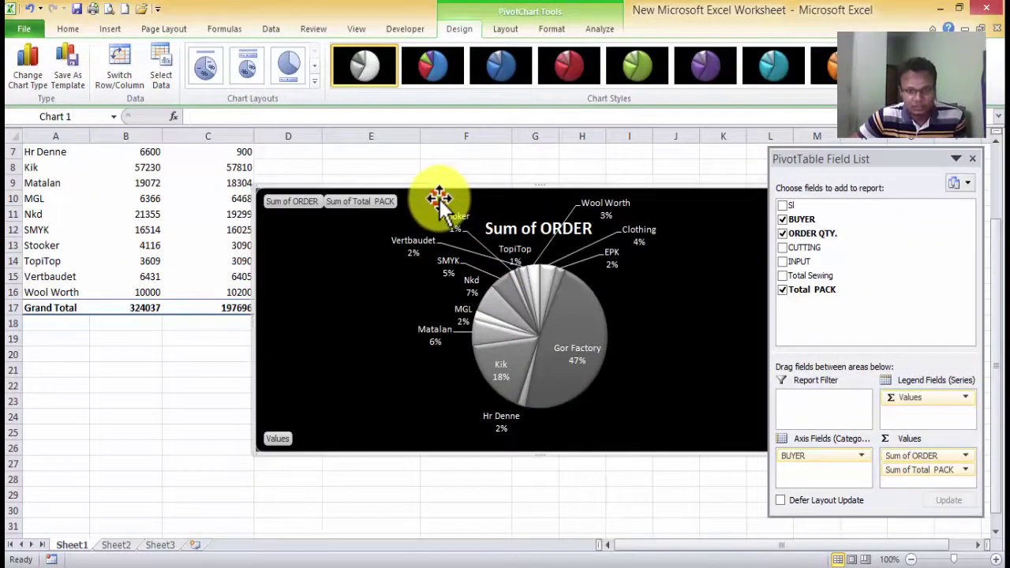
click(462, 293)
click(413, 293)
right_click(419, 298)
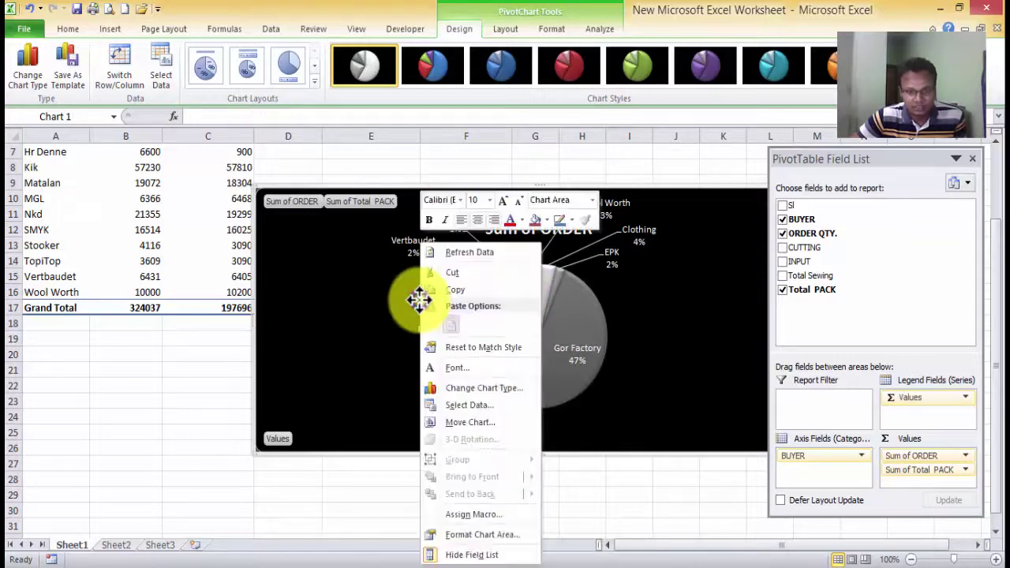
click(754, 330)
click(569, 318)
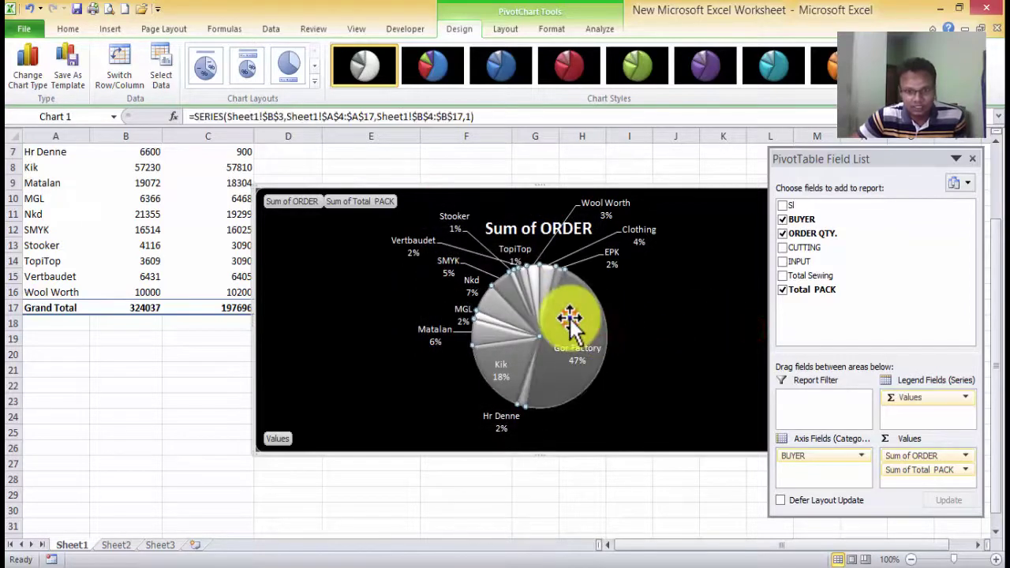
right_click(570, 318)
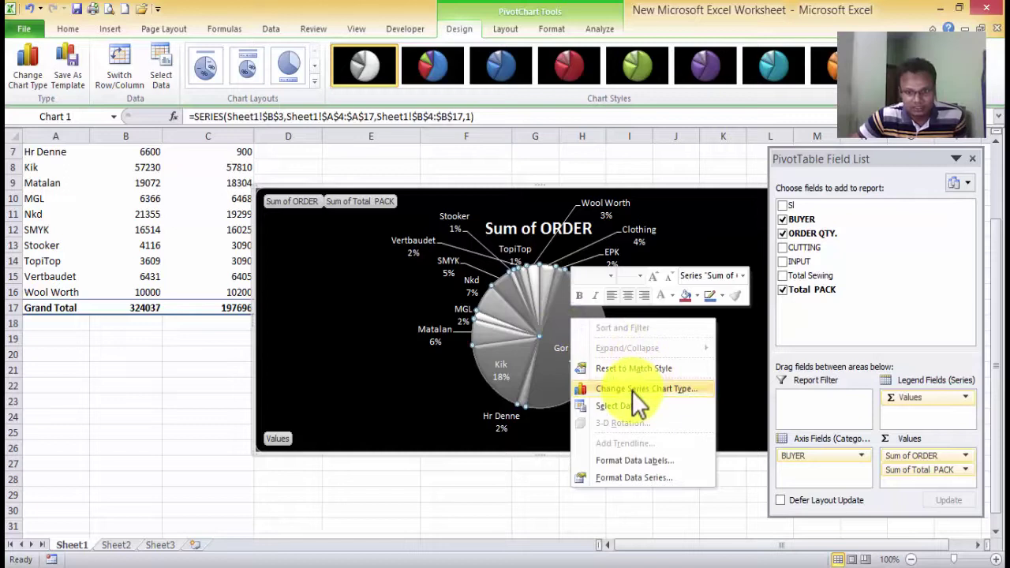
click(655, 389)
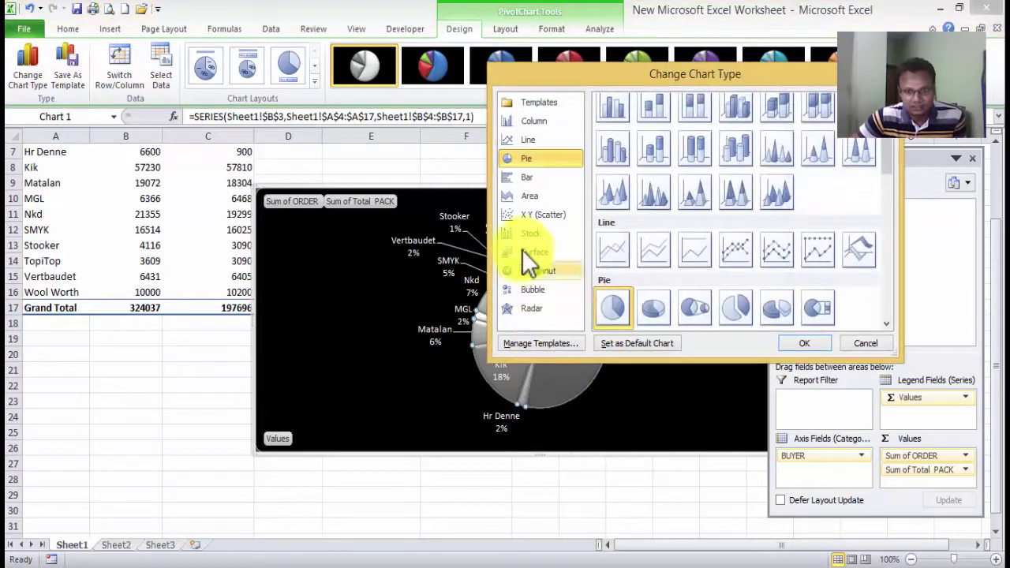
click(521, 180)
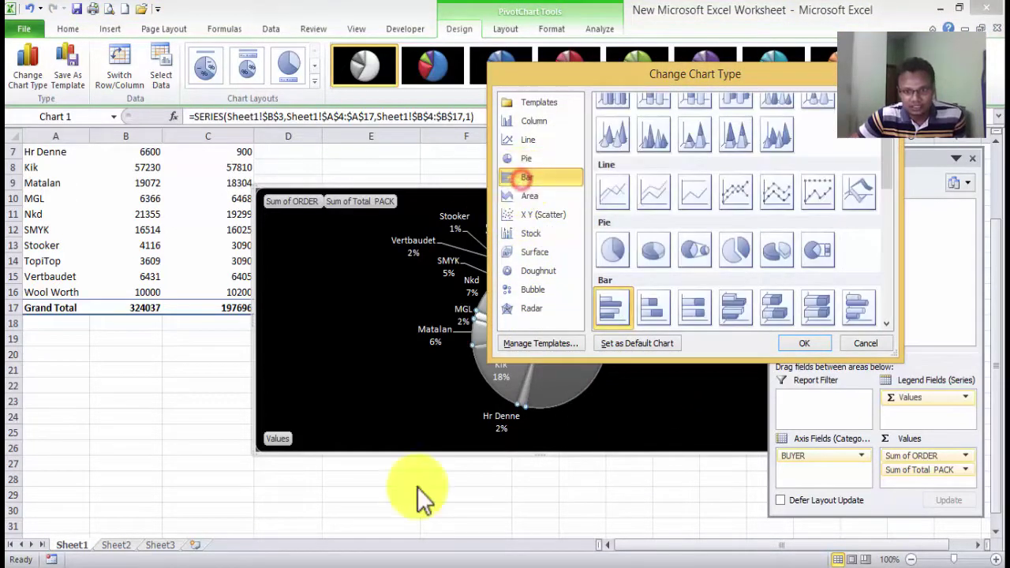
key(Escape)
Nudge the chart down-left and convert the pie into a clustered bar chart
drag(390, 233, 367, 258)
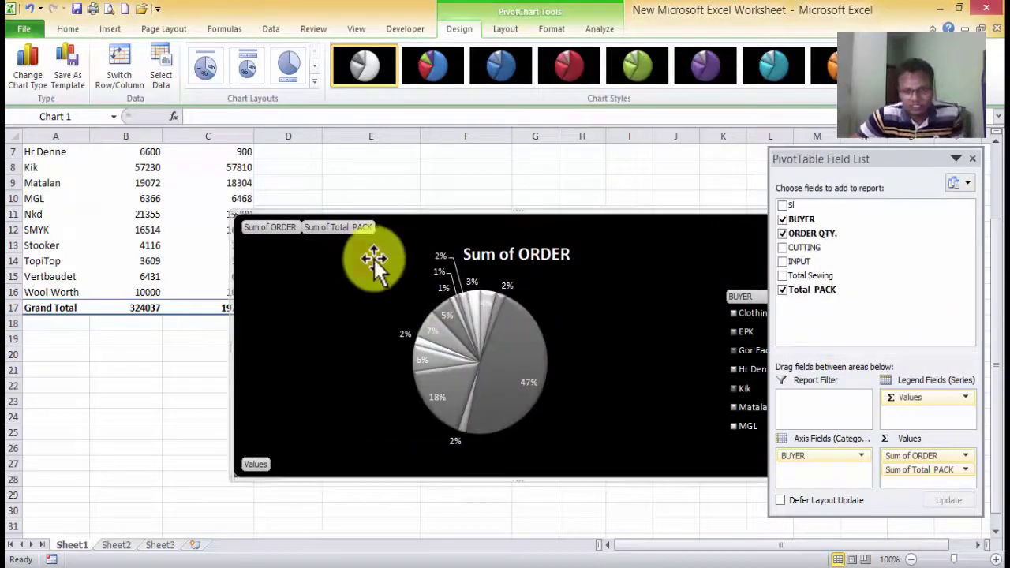
right_click(591, 296)
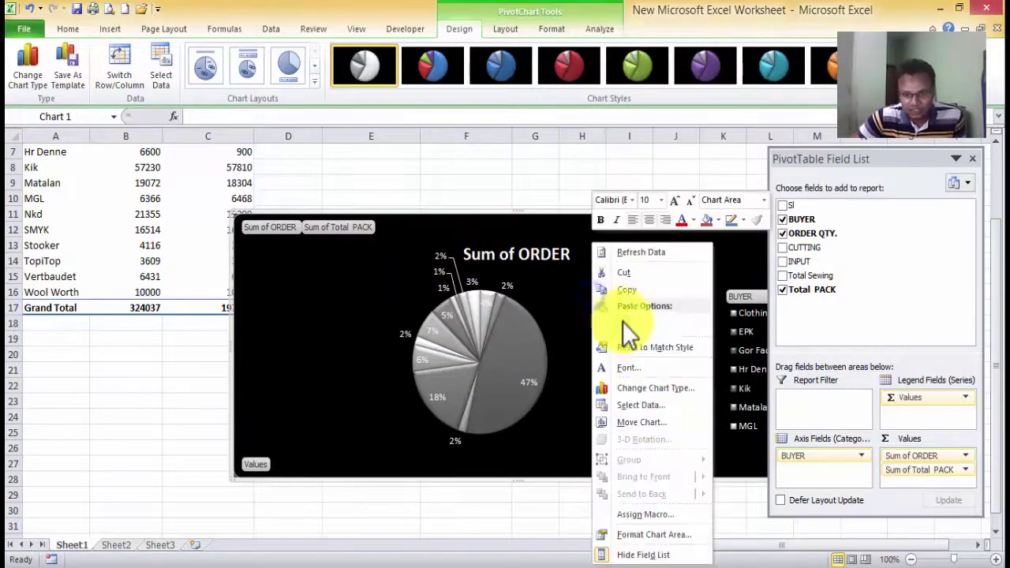
click(628, 386)
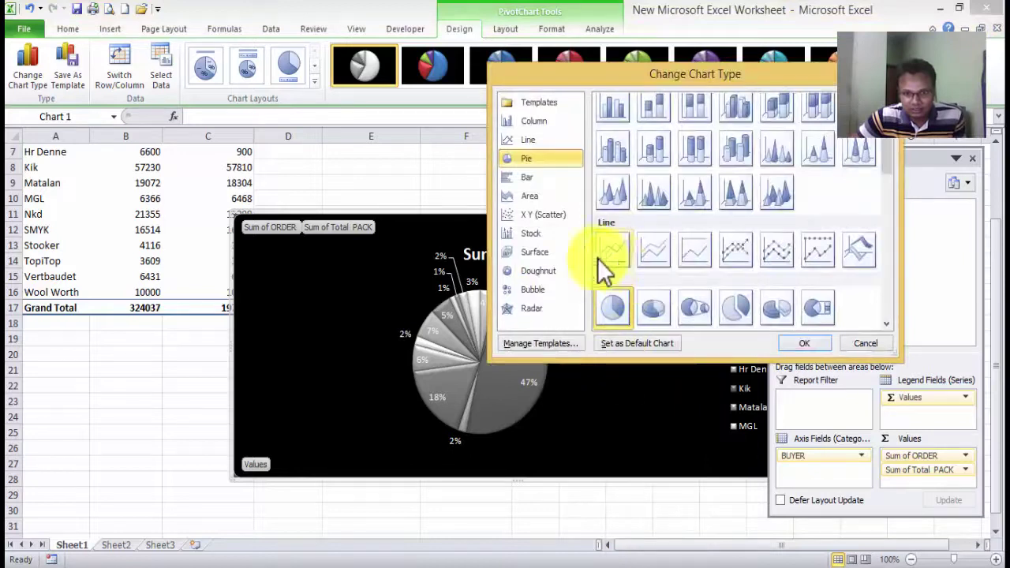
click(527, 178)
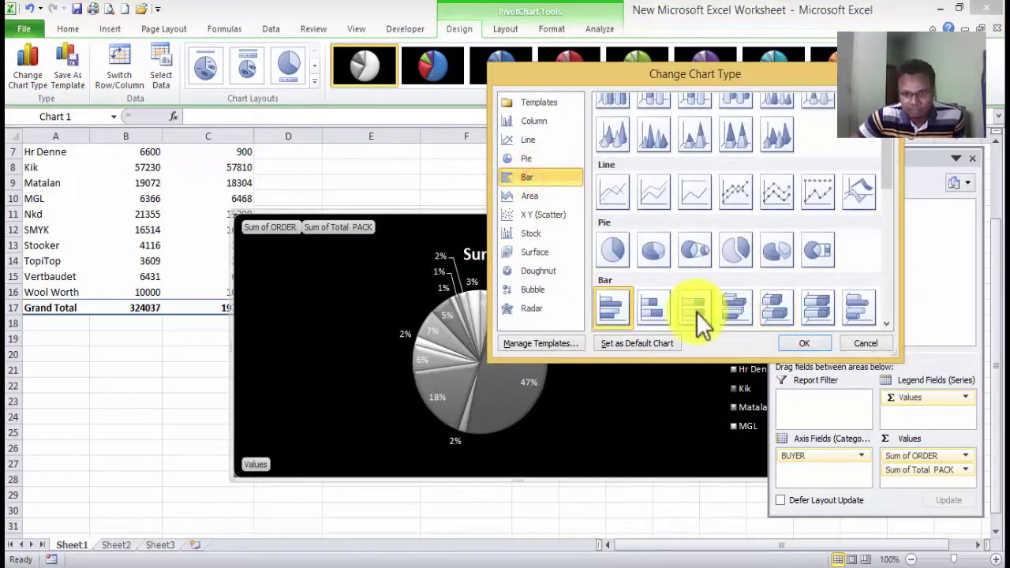
double_click(613, 307)
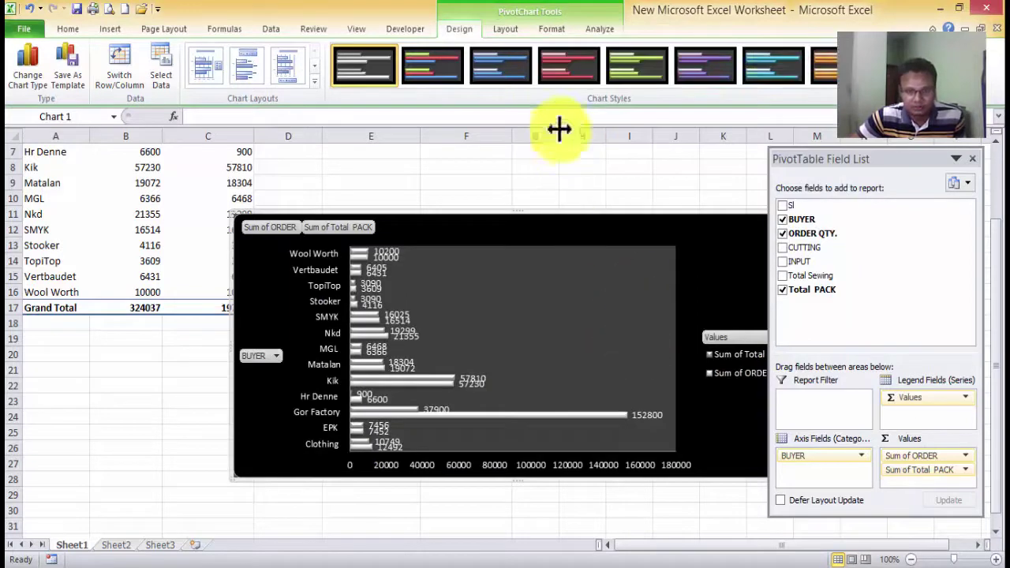
Apply the purple chart style to the bars after trying blue and white
click(524, 61)
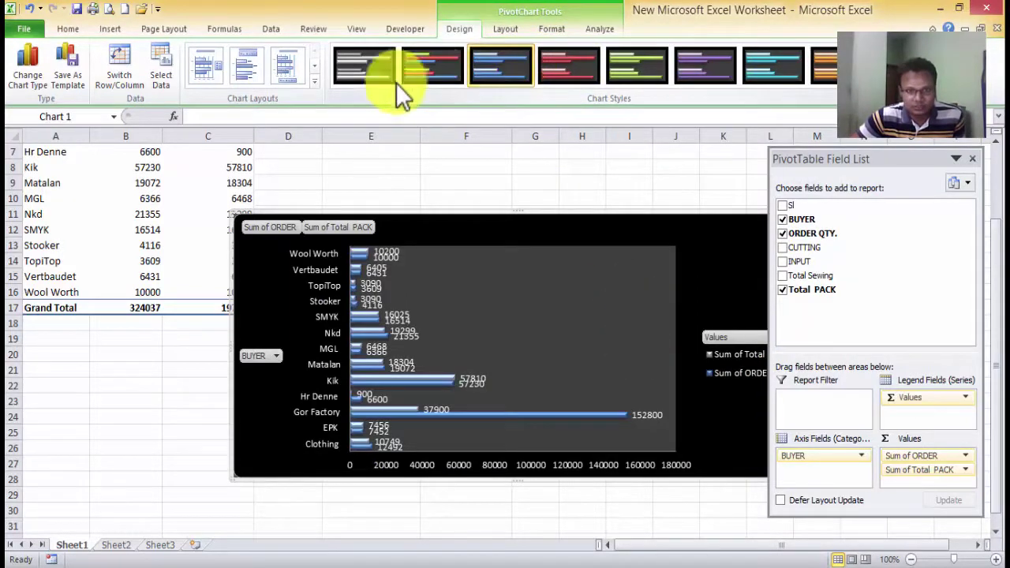
click(351, 69)
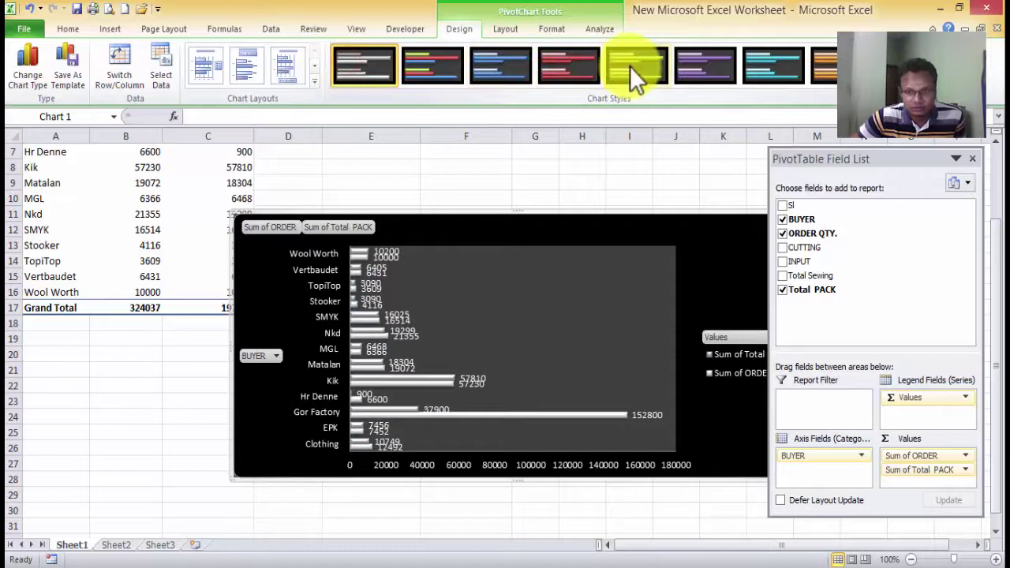
click(708, 76)
scroll(541, 281, down, 1)
scroll(172, 394, down, 1)
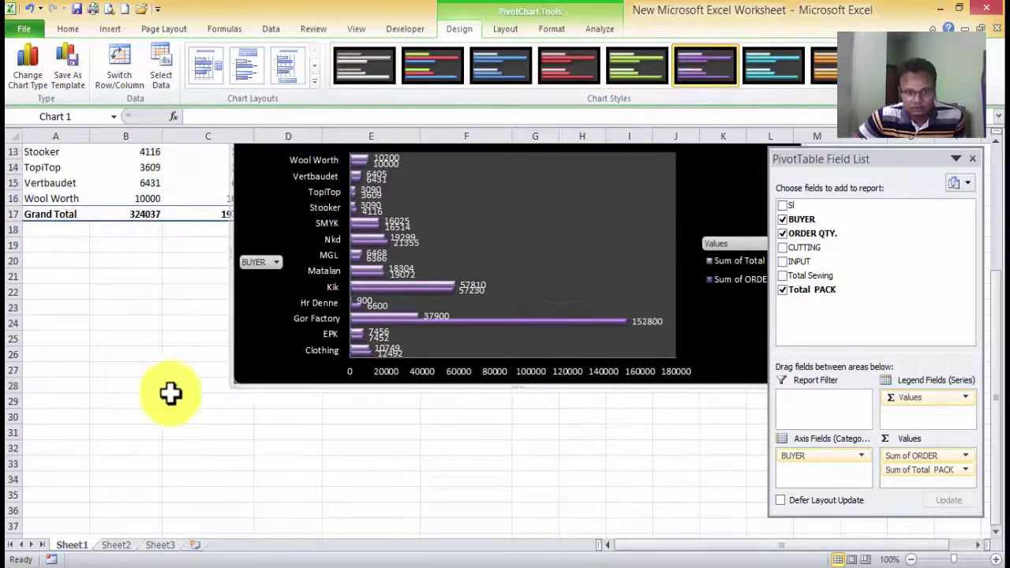
Enlarge the bar chart and reposition it so more bars are visible
drag(233, 384, 181, 545)
scroll(198, 497, up, 4)
scroll(201, 501, down, 1)
scroll(202, 501, down, 3)
scroll(201, 501, down, 5)
scroll(202, 501, up, 5)
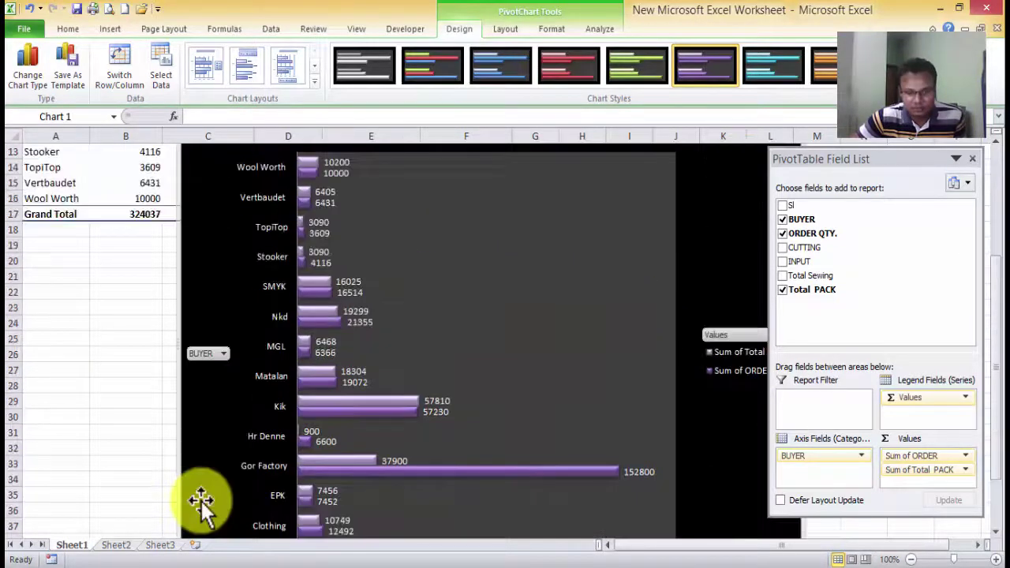
scroll(201, 501, up, 3)
scroll(216, 497, down, 1)
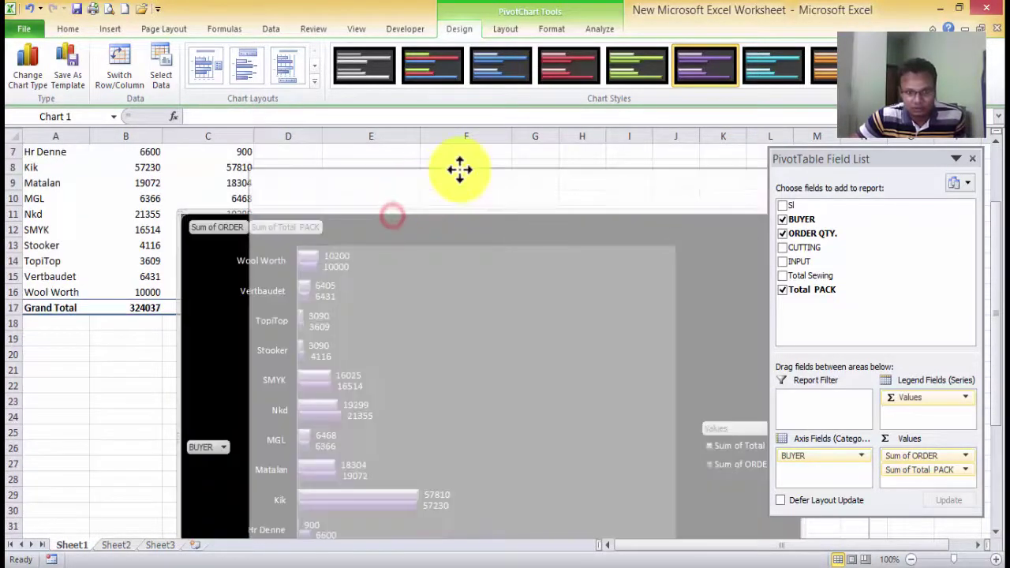
drag(393, 217, 460, 170)
scroll(459, 170, up, 2)
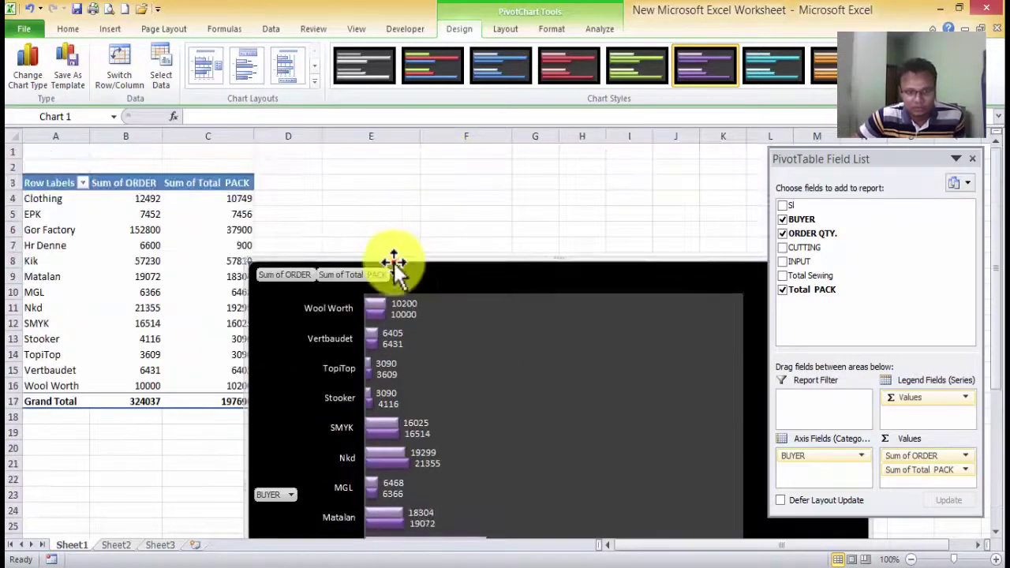
drag(395, 263, 398, 165)
scroll(446, 236, down, 2)
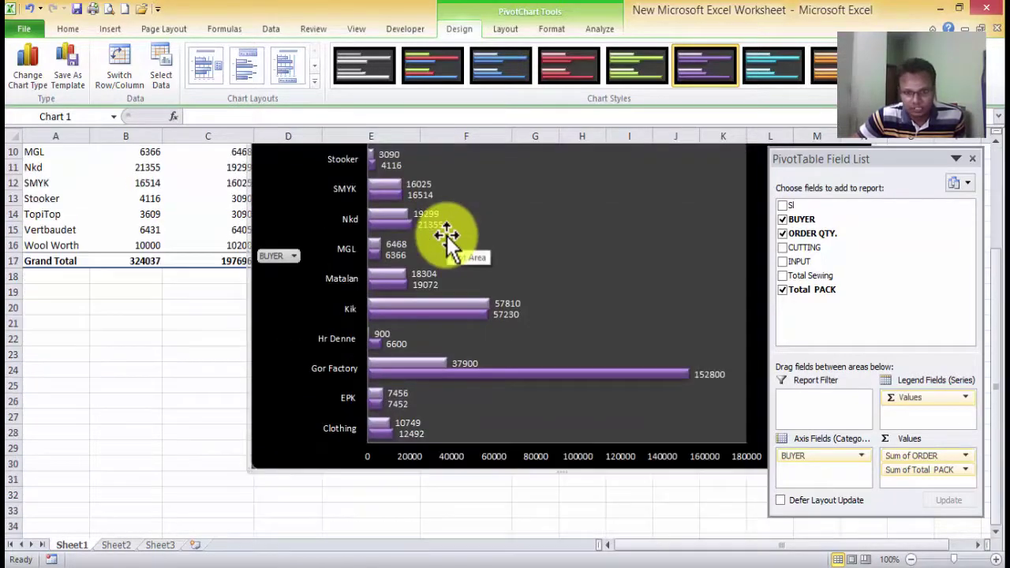
scroll(447, 236, up, 2)
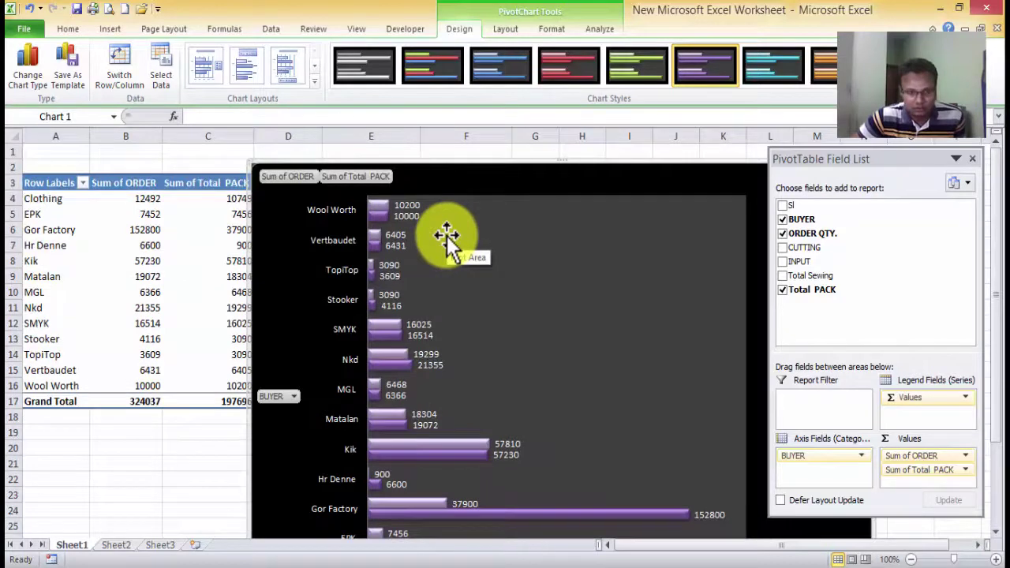
scroll(308, 203, down, 2)
scroll(380, 149, up, 2)
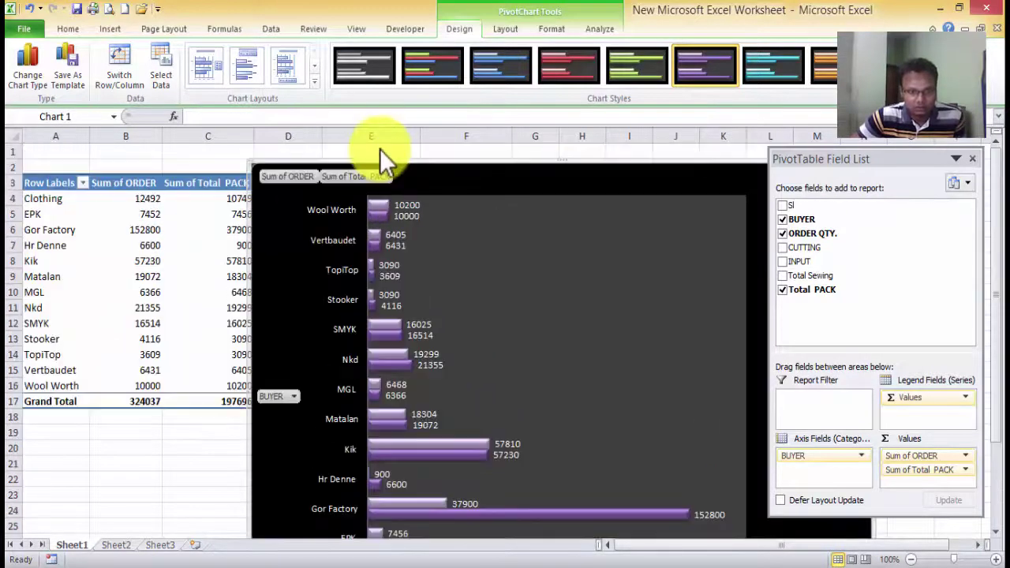
Move the chart below the pivot table from about row 18, leaving the buyer totals visible
drag(375, 161, 102, 413)
scroll(142, 405, down, 3)
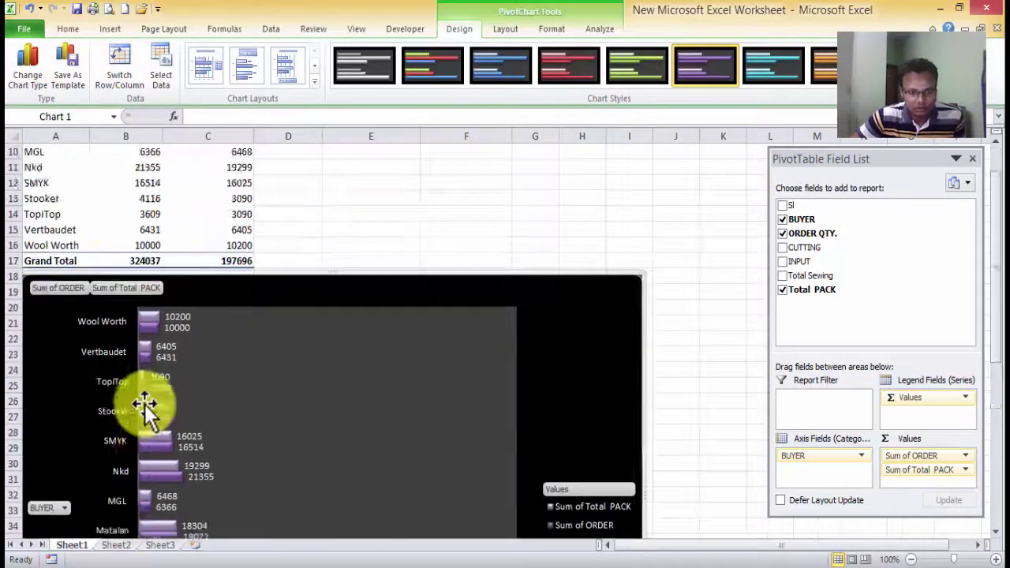
scroll(145, 404, down, 4)
scroll(144, 404, down, 3)
scroll(144, 404, up, 8)
scroll(315, 355, up, 2)
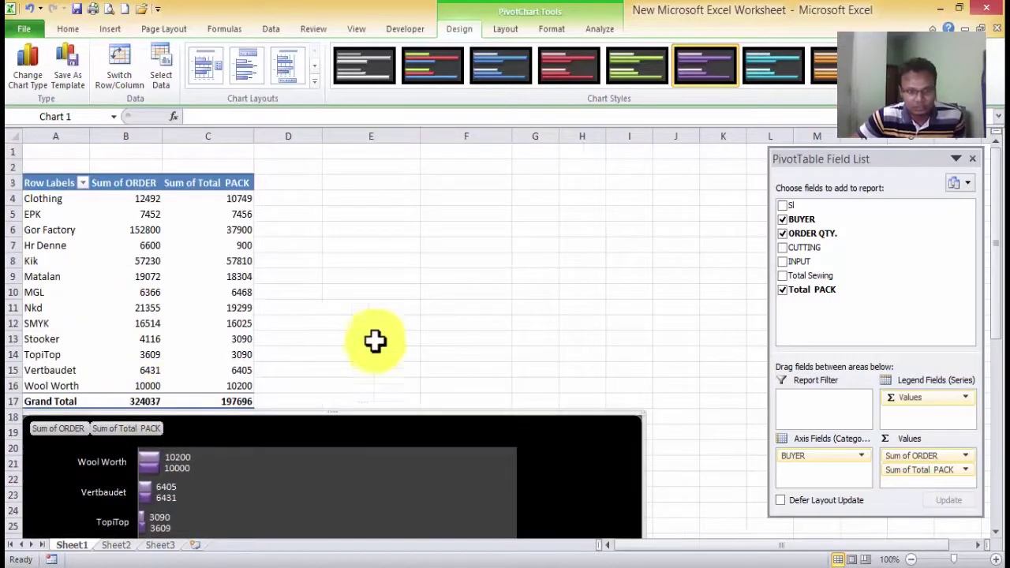
click(422, 323)
click(233, 260)
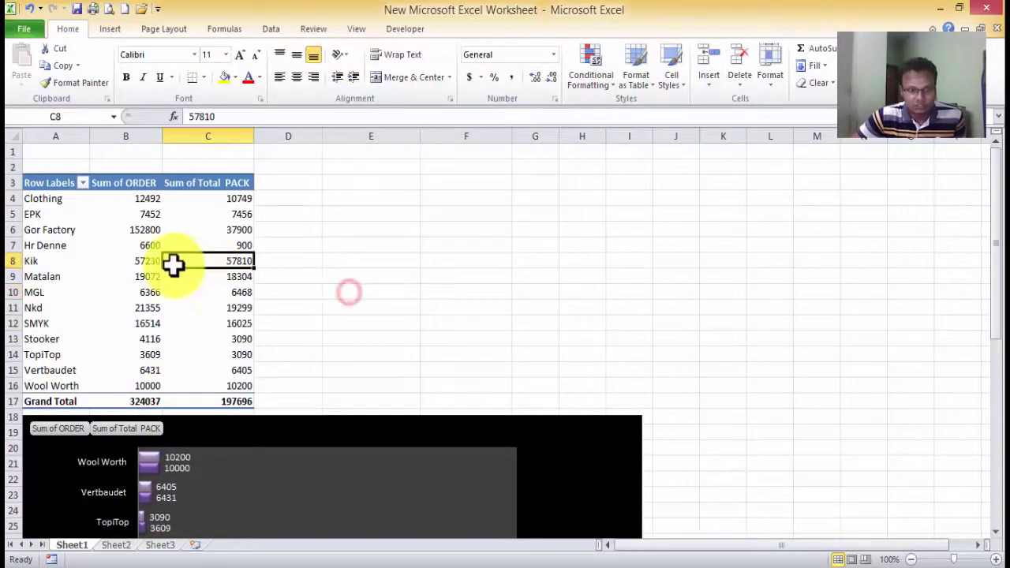
click(138, 254)
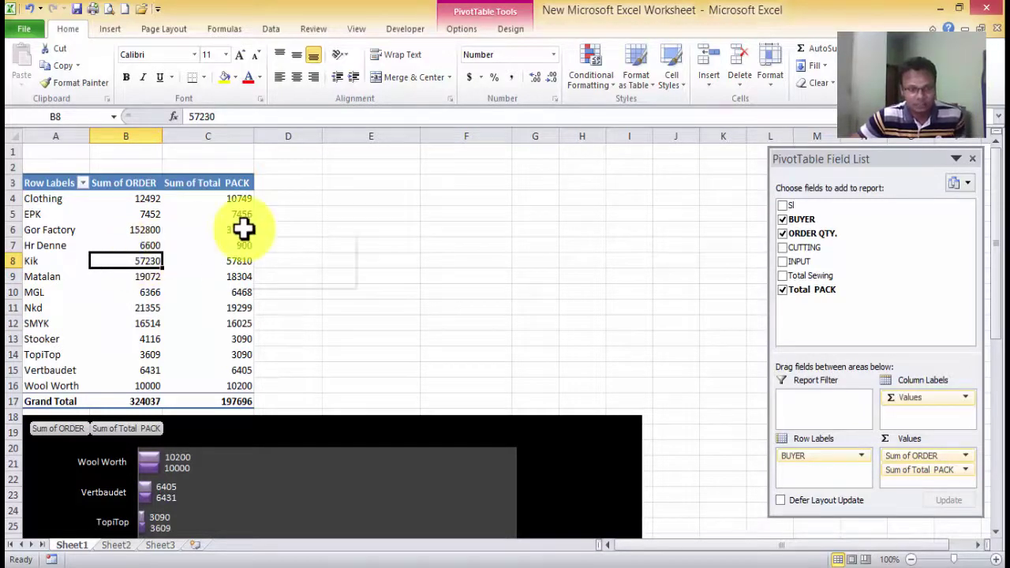
mouse_move(243, 229)
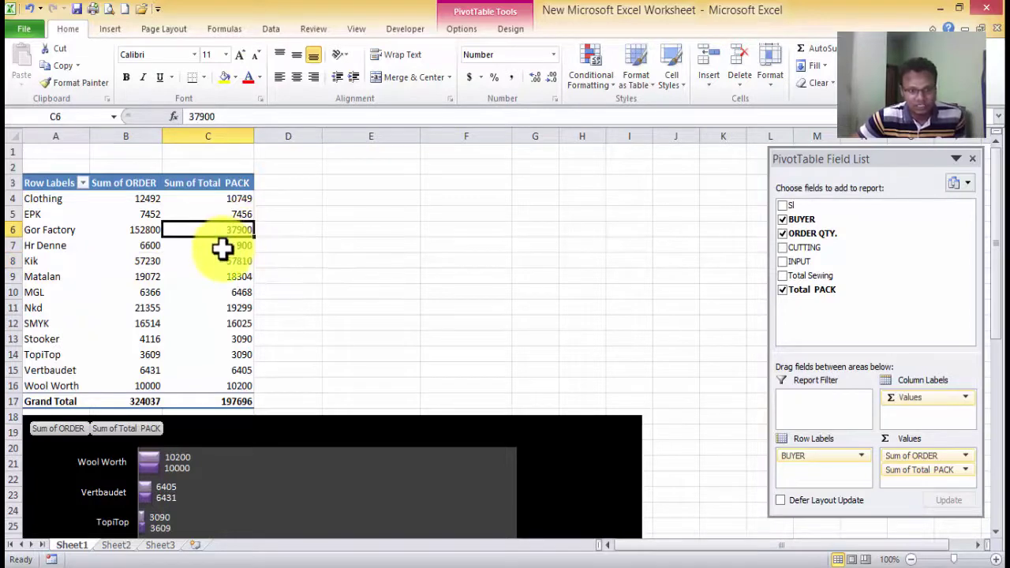
mouse_move(224, 250)
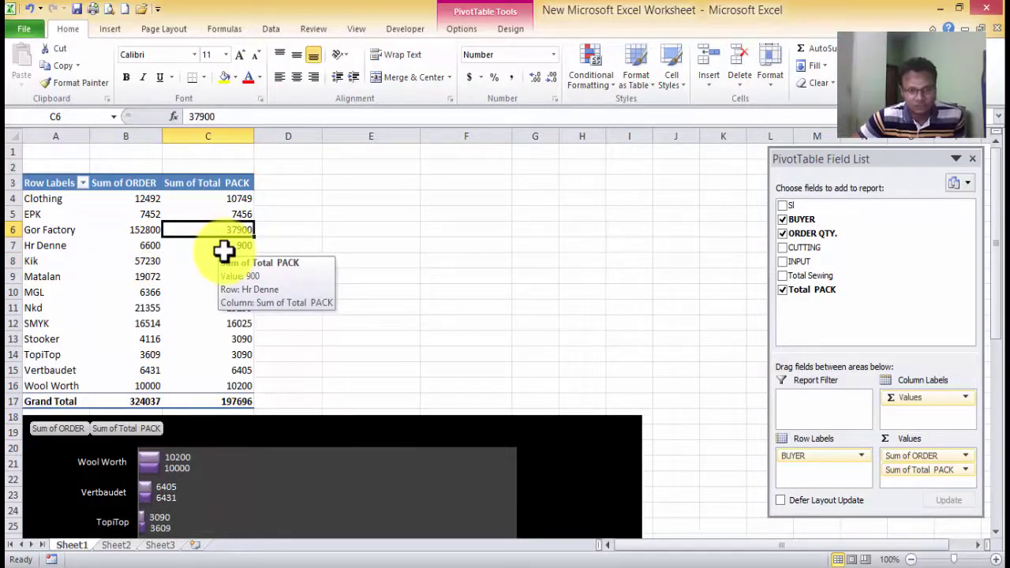